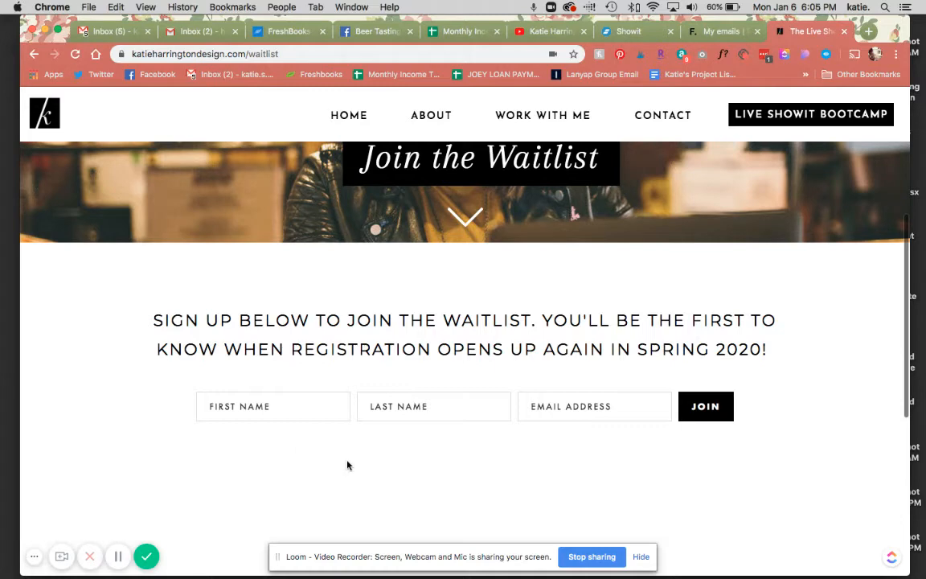
left_click(560, 411)
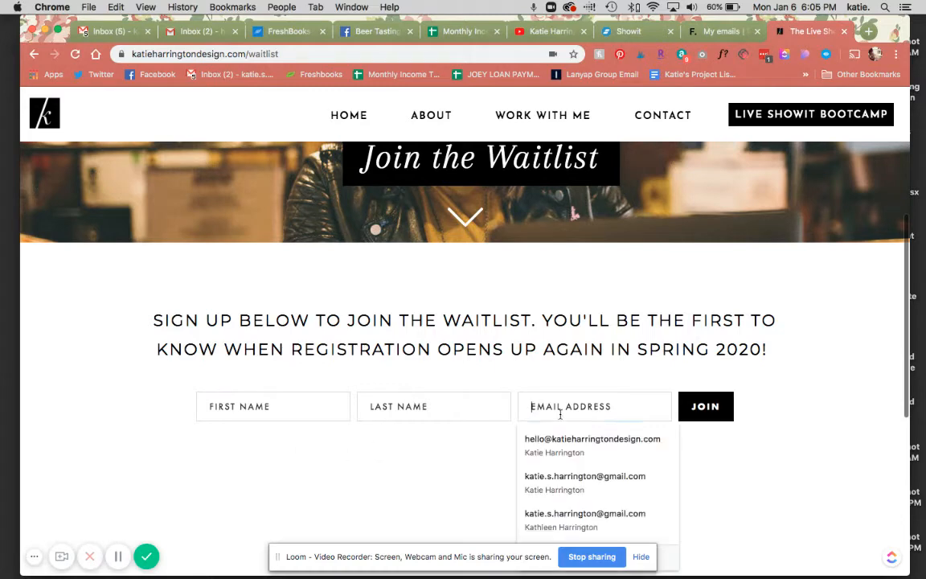
left_click(480, 397)
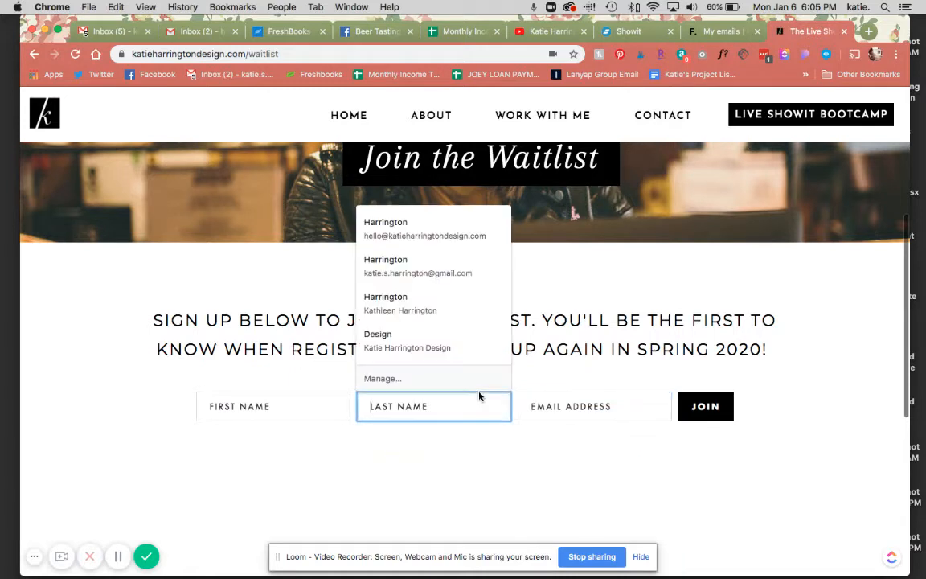
left_click(233, 364)
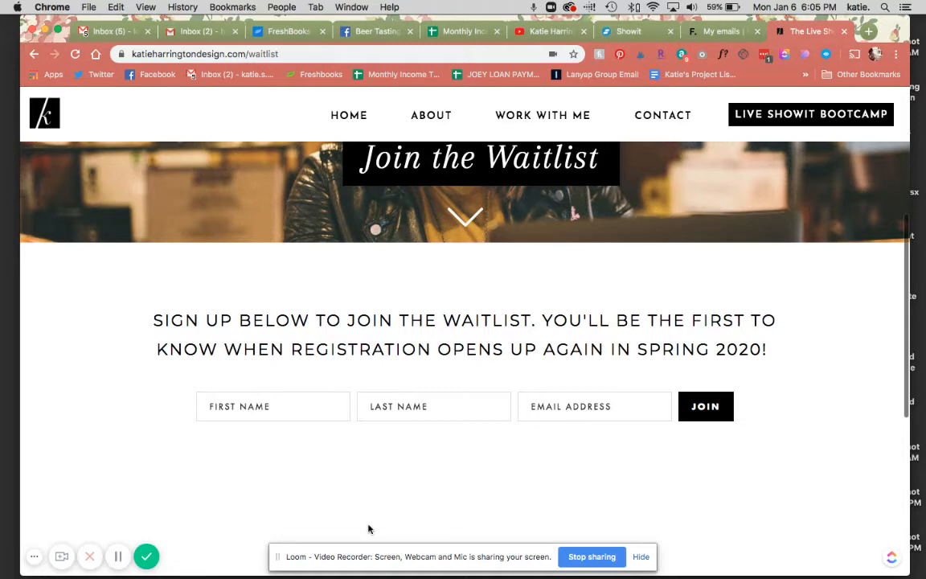
Switch to Flodesk and look through the existing forms.
left_click(720, 31)
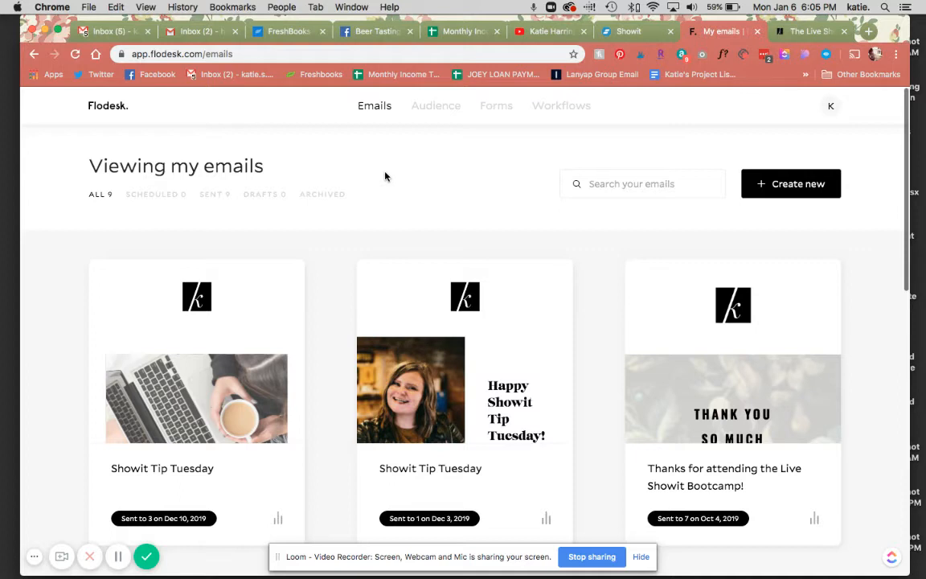
mouse_move(428, 116)
left_click(494, 103)
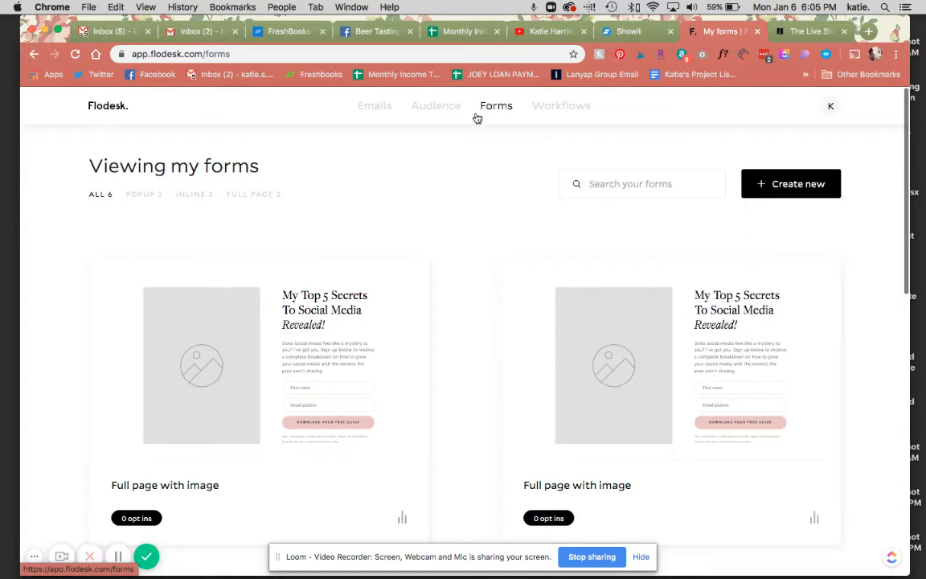
scroll(409, 247, "down", 3)
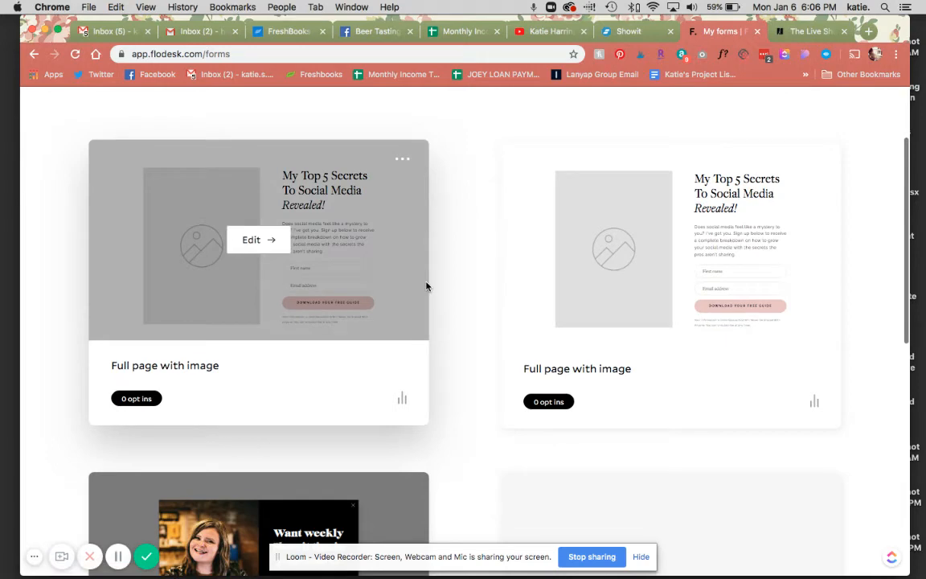
scroll(452, 337, "down", 5)
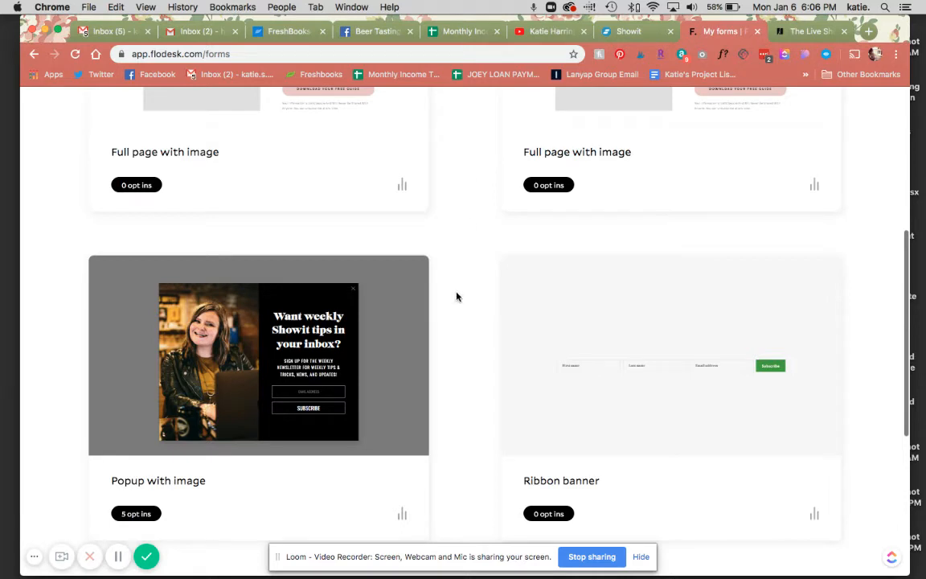
scroll(456, 297, "down", 5)
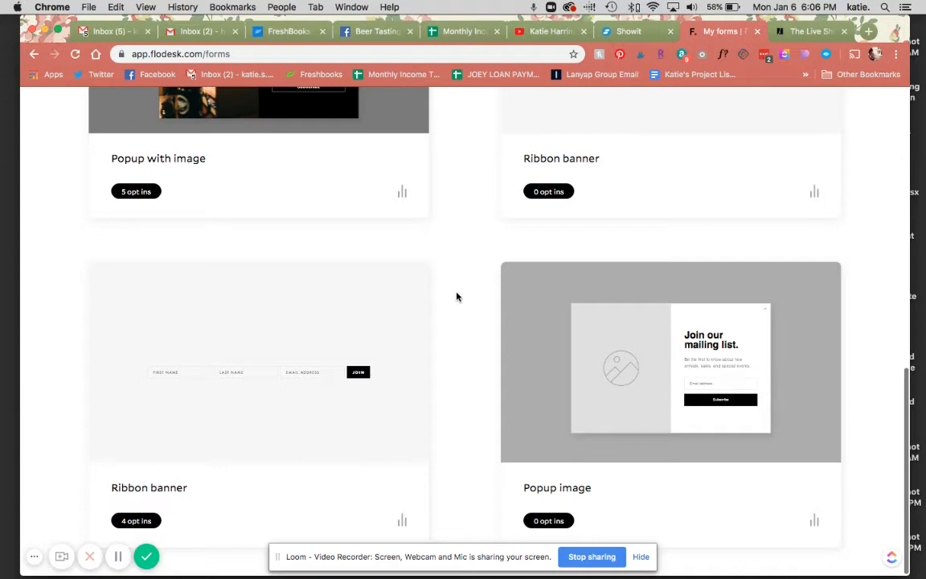
scroll(458, 301, "up", 2)
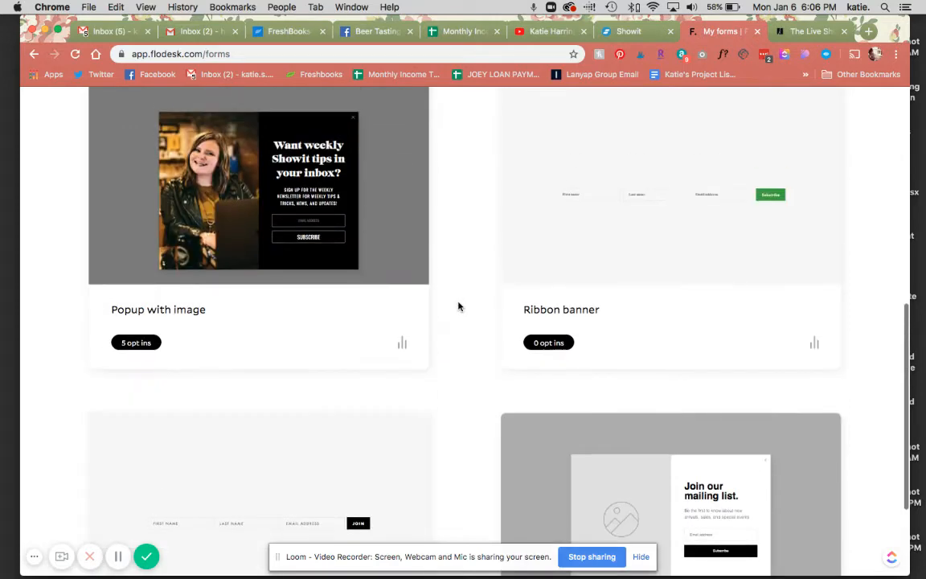
Start a new inline form from the Ribbon banner template.
scroll(457, 306, "up", 5)
left_click(784, 184)
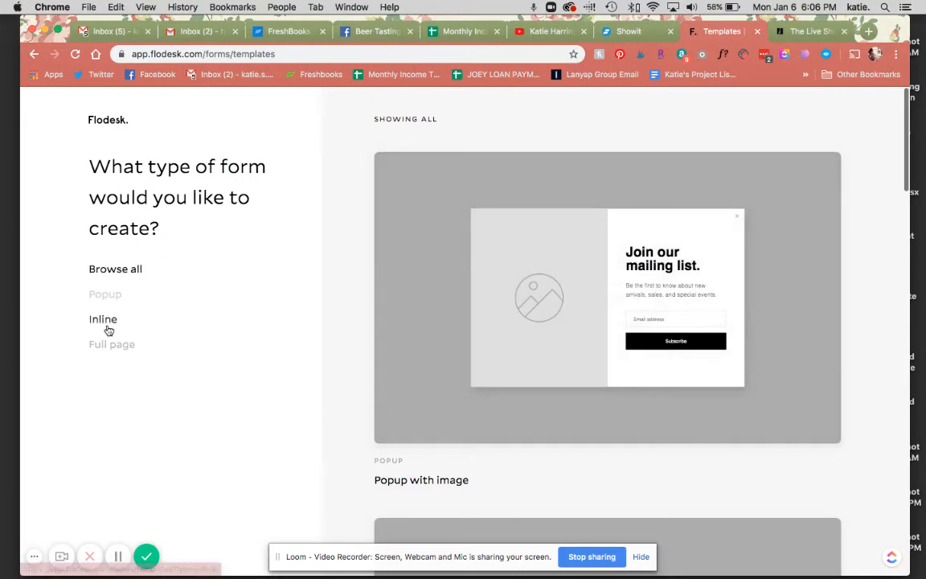
left_click(108, 326)
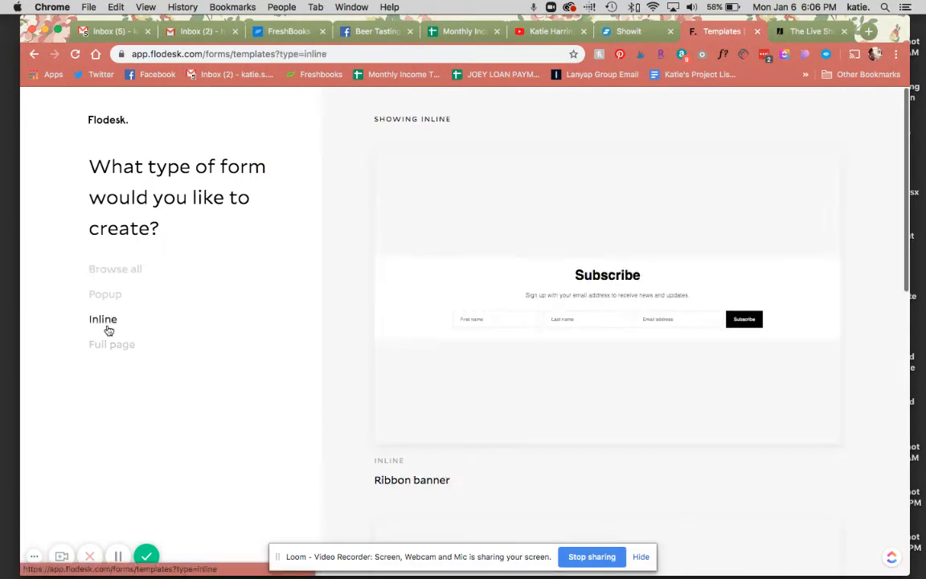
mouse_move(503, 221)
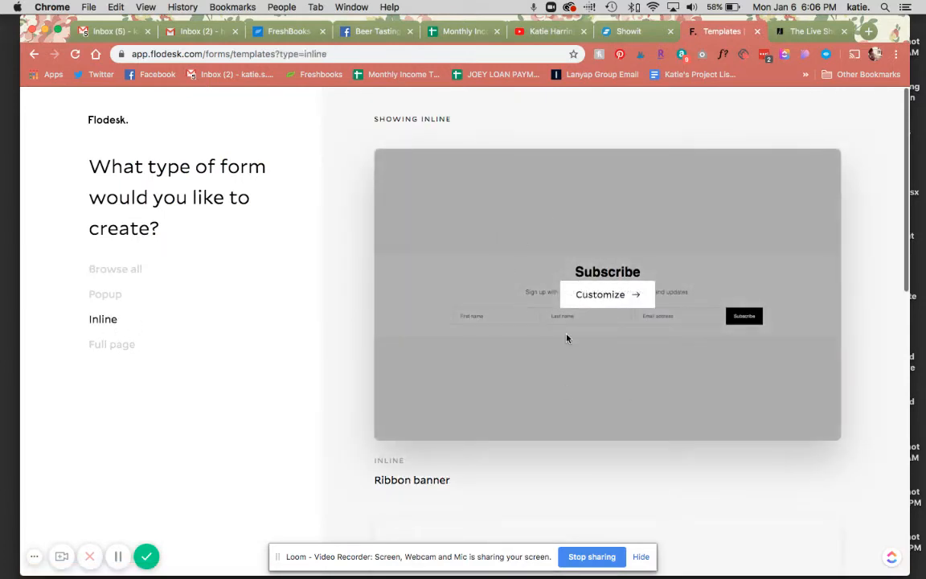
left_click(595, 295)
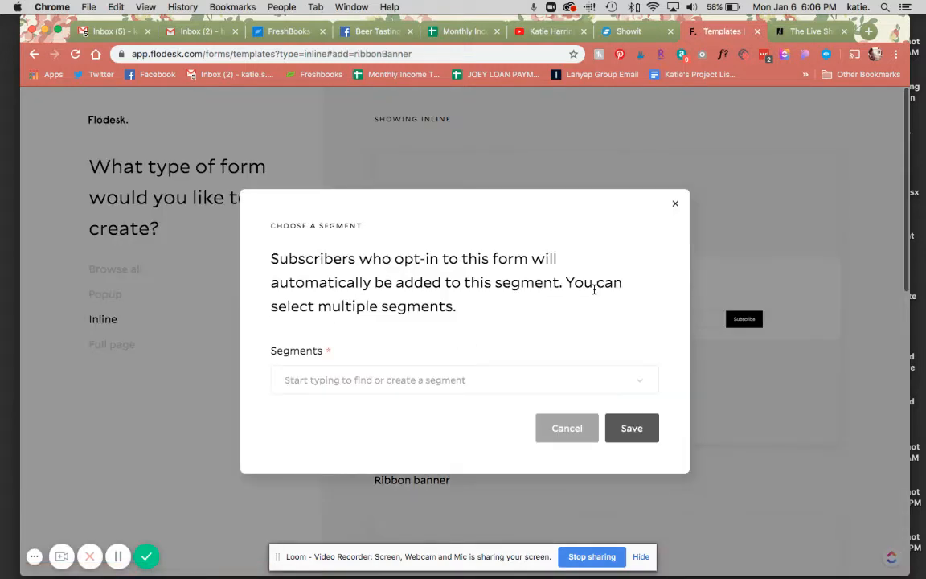
Assign the new form's subscribers to the Newsletter (Showit Tip Tuesday) segment and save to create the form.
left_click(359, 382)
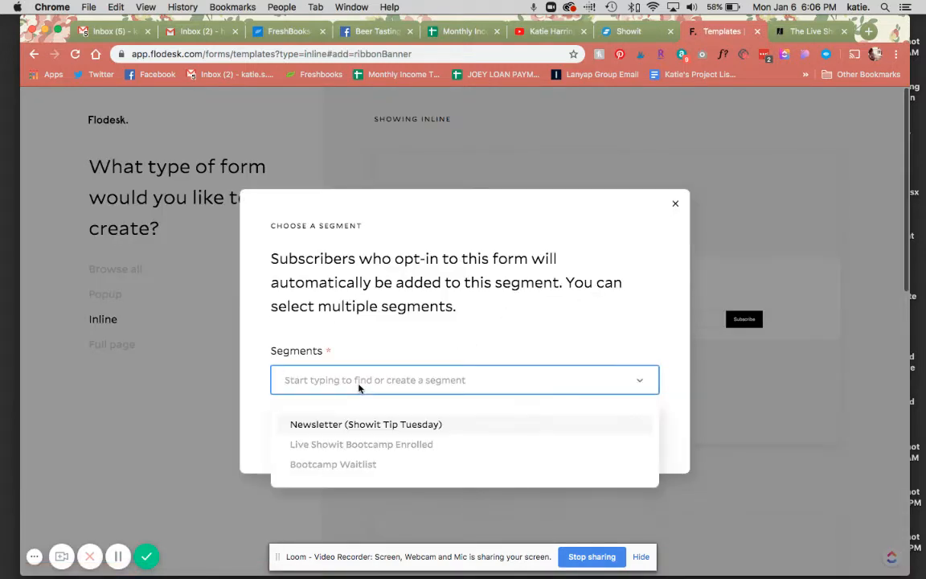
left_click(364, 425)
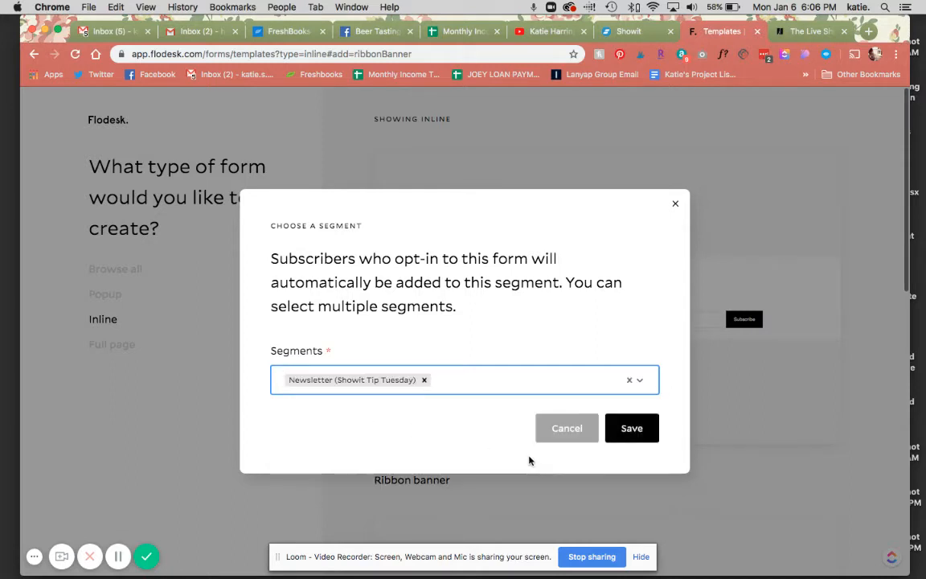
left_click(626, 429)
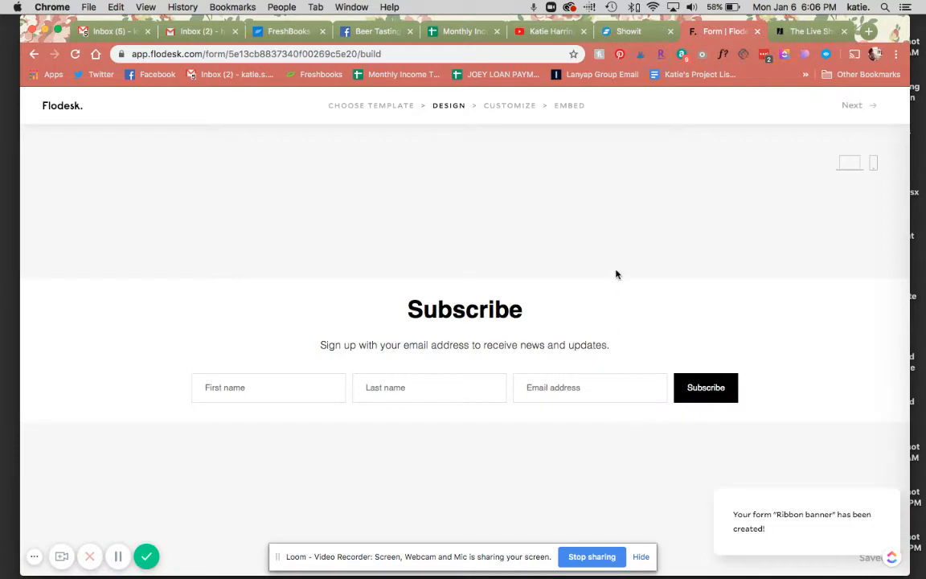
Extend the form's Subscribe heading to read "Subscribe to my newsletter".
left_click(514, 310)
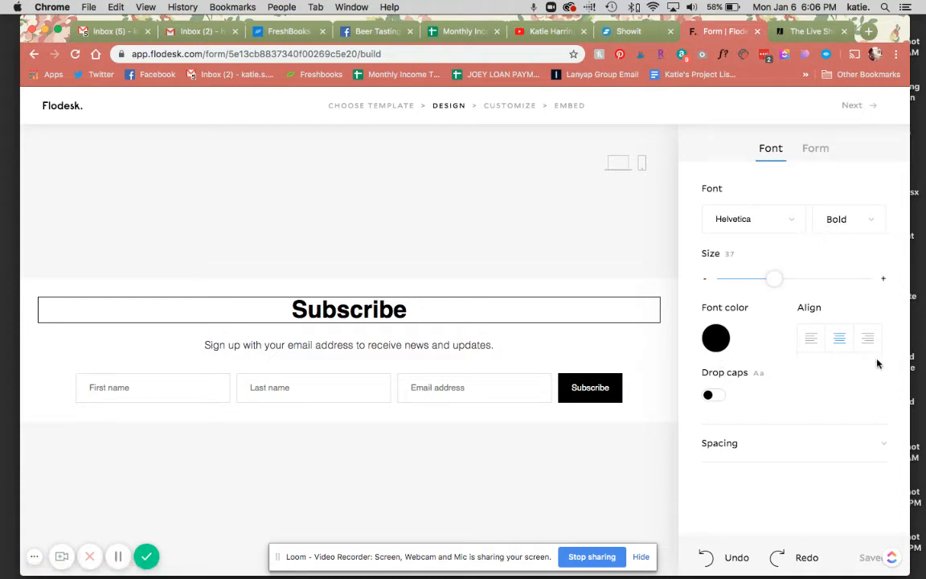
left_click(733, 455)
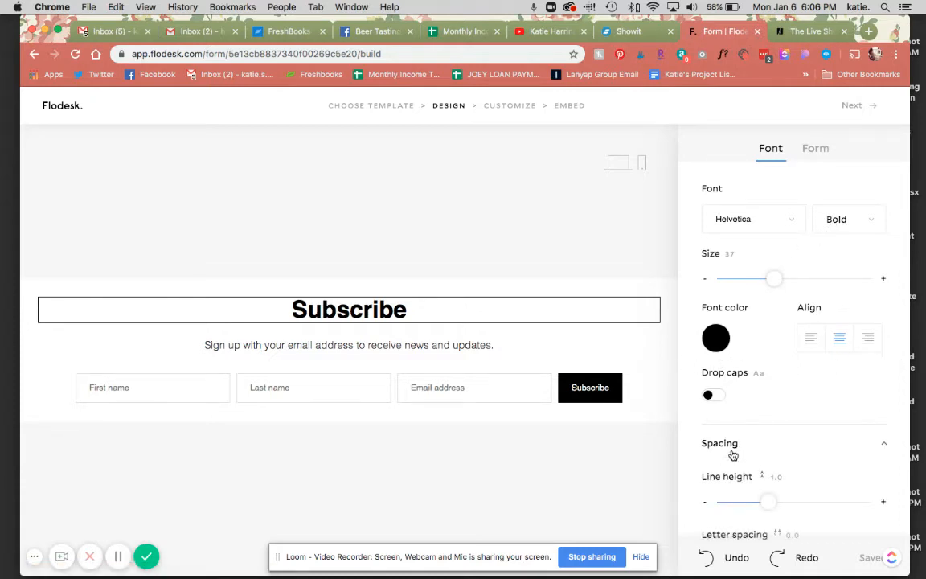
double_click(506, 299)
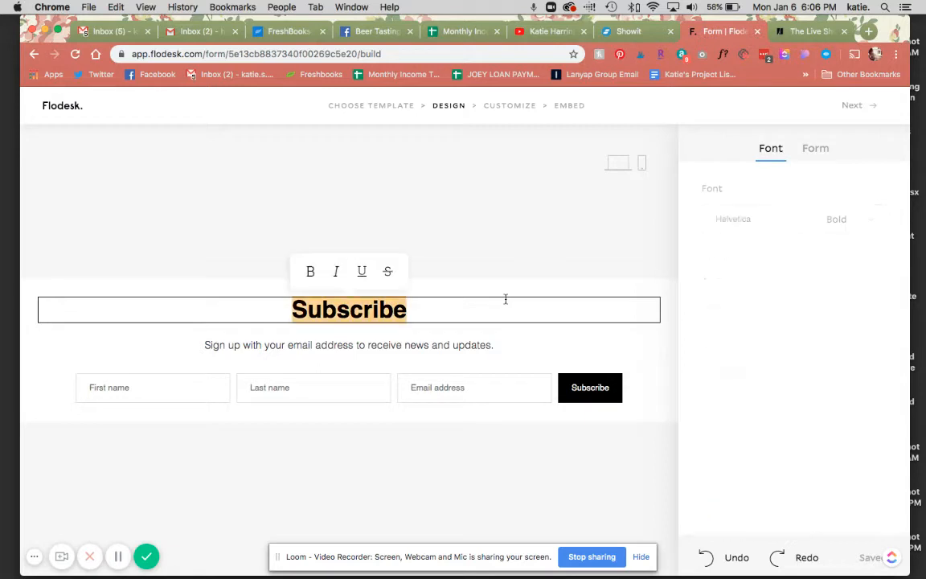
left_click(434, 310)
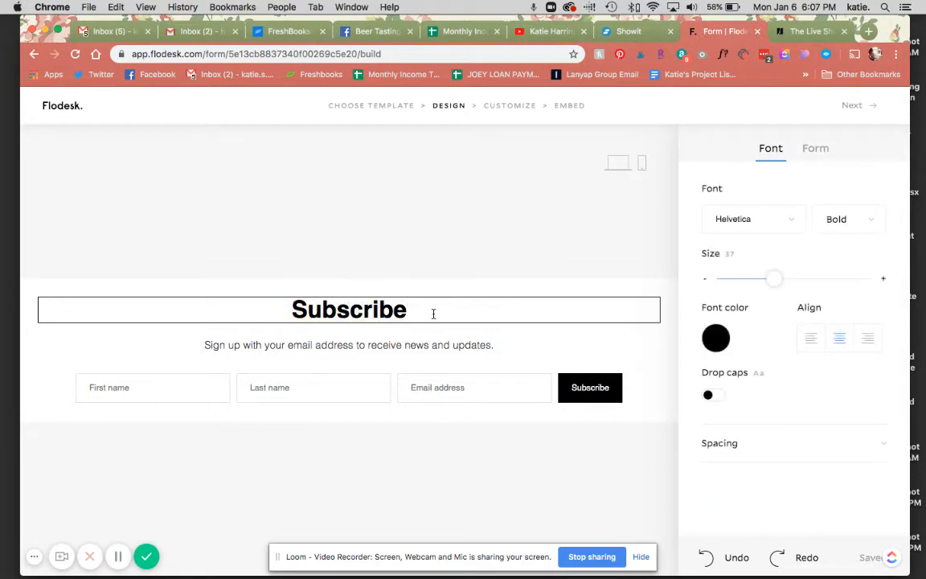
type("to my")
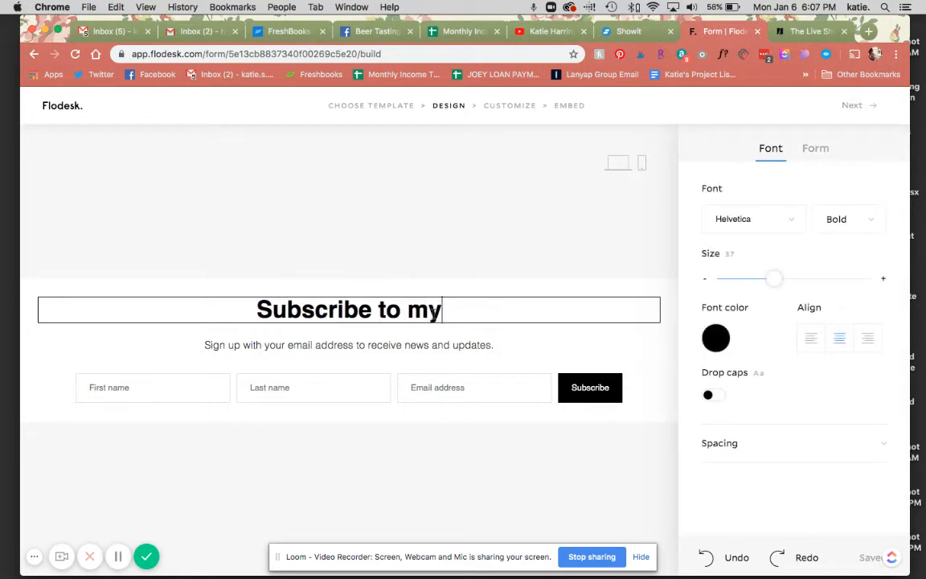
type(" newsletter")
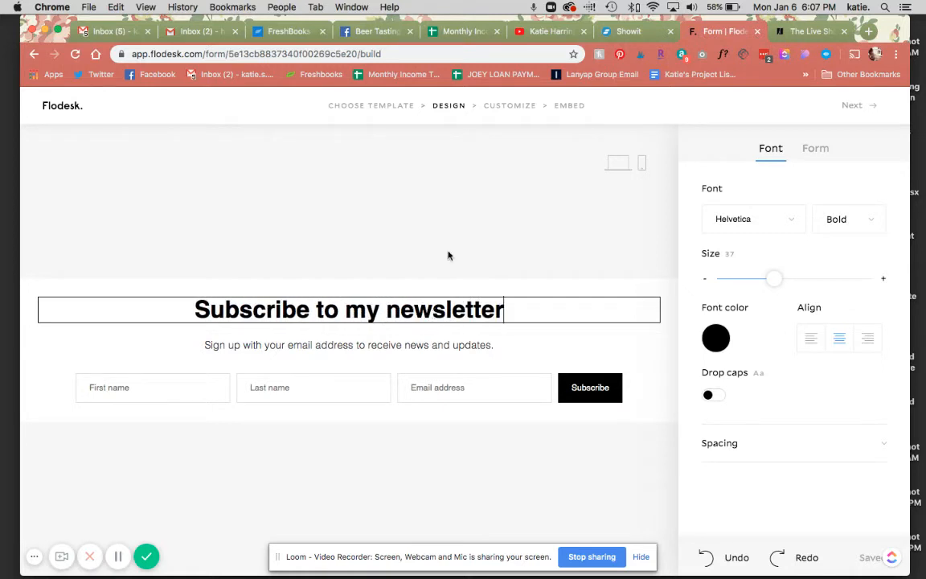
Try the script font Amsterdam Two on the form heading.
left_click(757, 229)
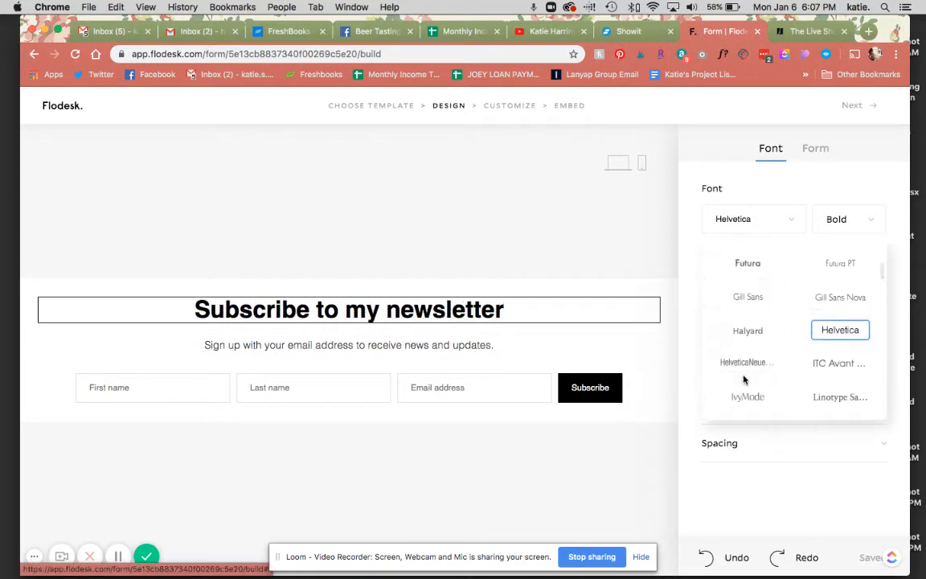
scroll(742, 378, "down", 5)
scroll(745, 378, "down", 10)
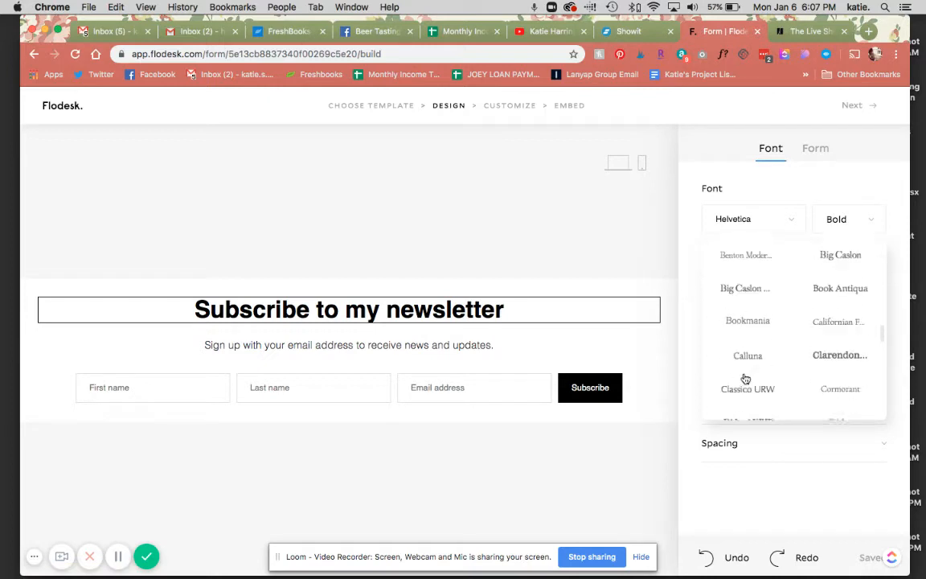
scroll(745, 377, "down", 5)
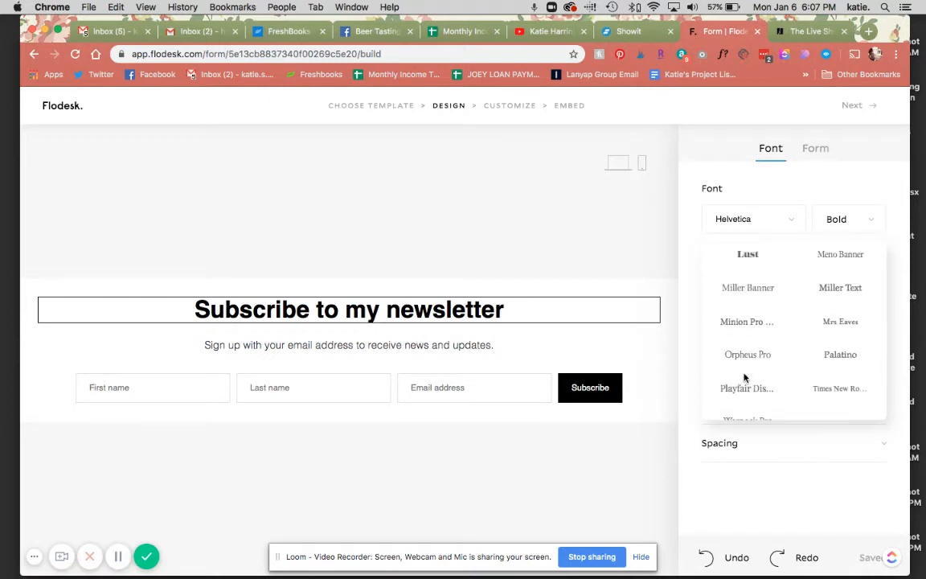
scroll(745, 377, "down", 2)
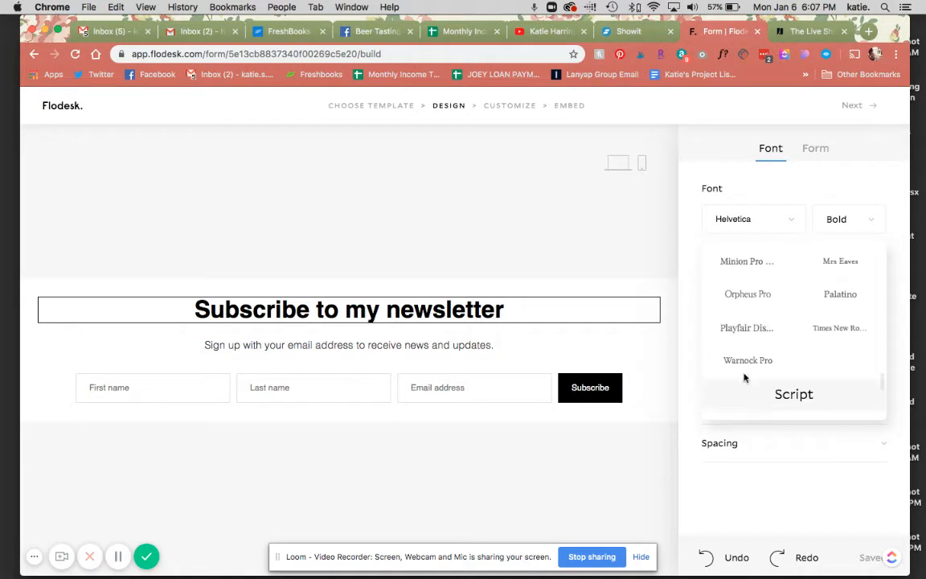
scroll(745, 376, "down", 5)
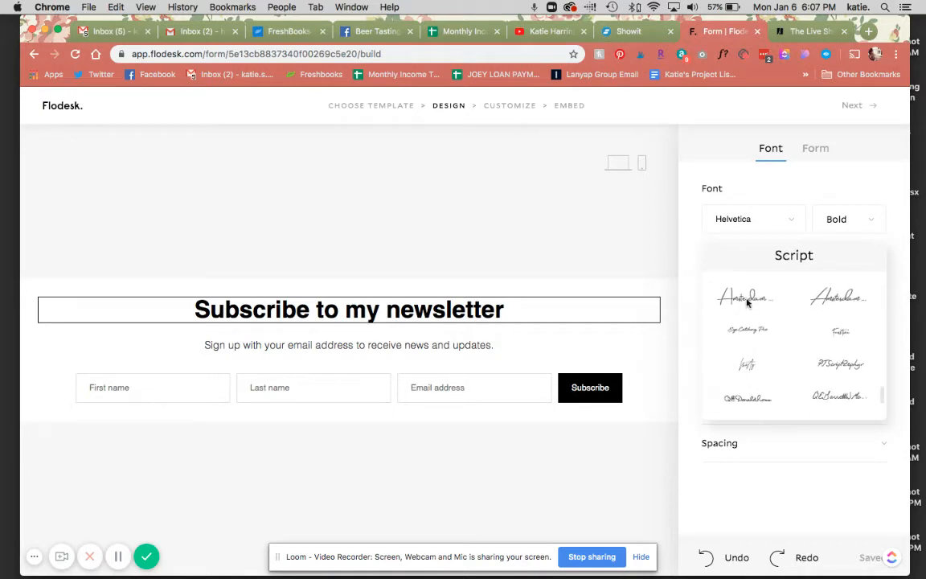
left_click(743, 297)
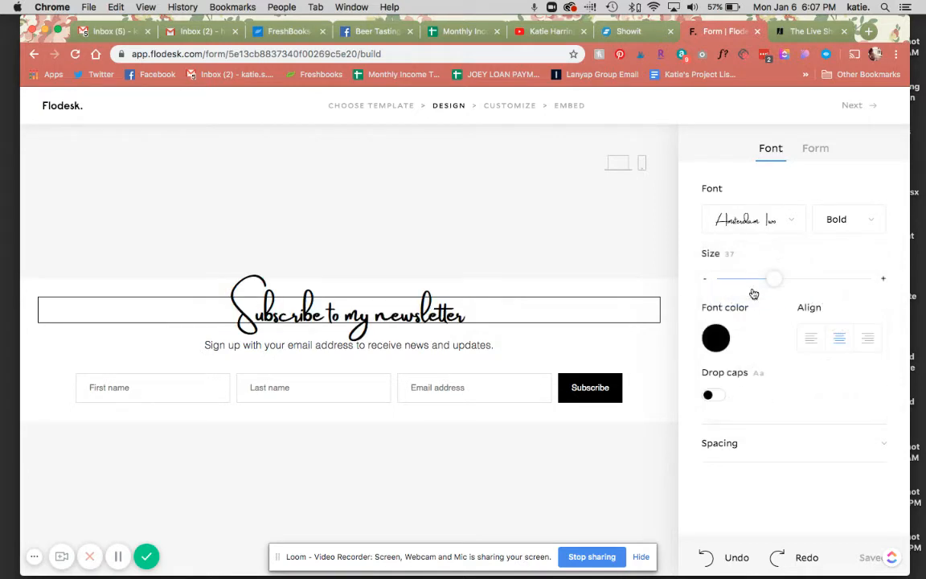
Set the form heading's weight to Regular and its font to Didoni URW.
left_click(835, 227)
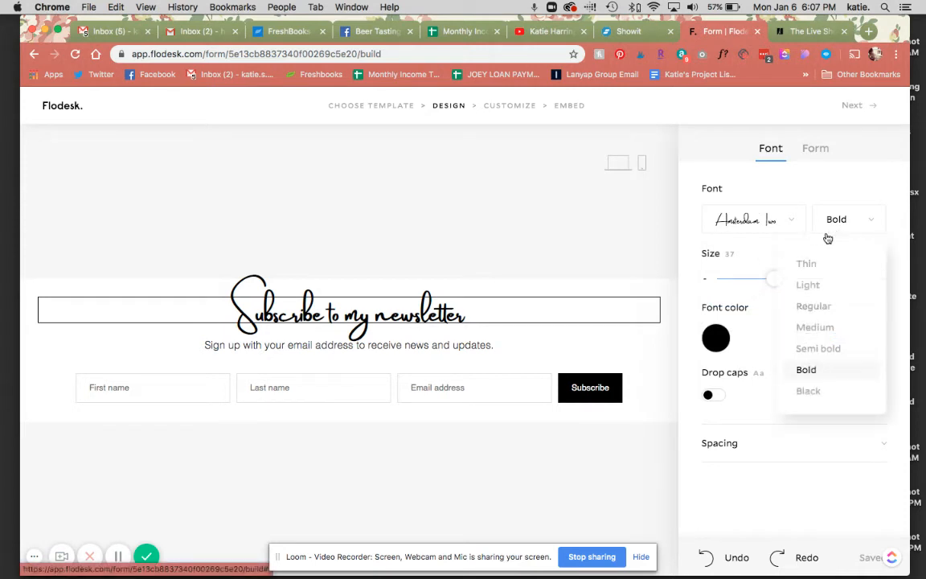
left_click(813, 311)
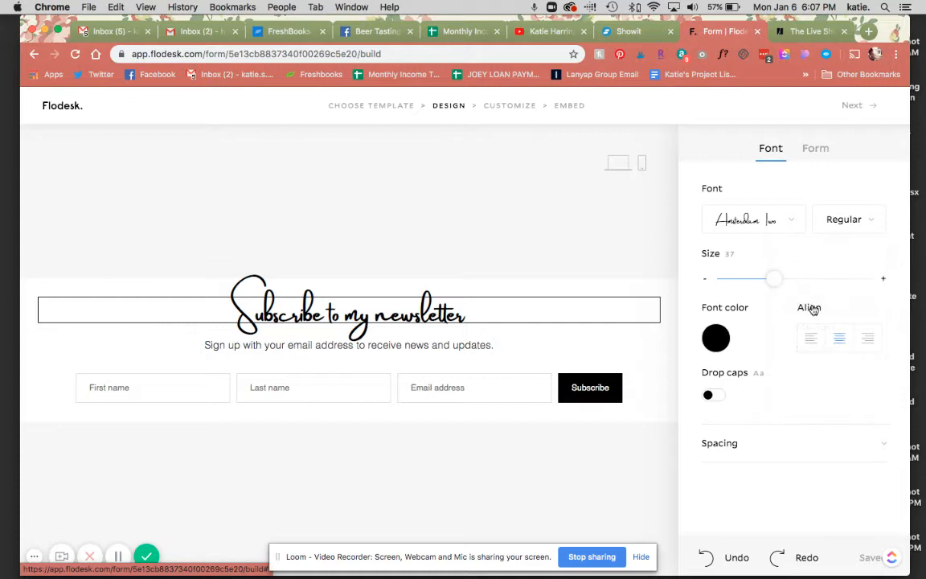
left_click(783, 221)
scroll(777, 350, "down", 3)
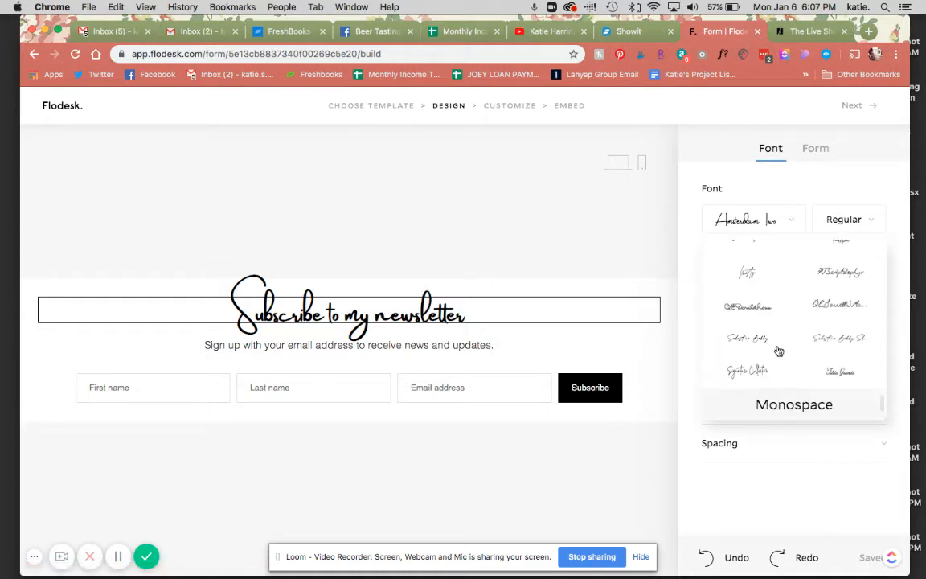
scroll(777, 351, "down", 3)
scroll(777, 349, "up", 10)
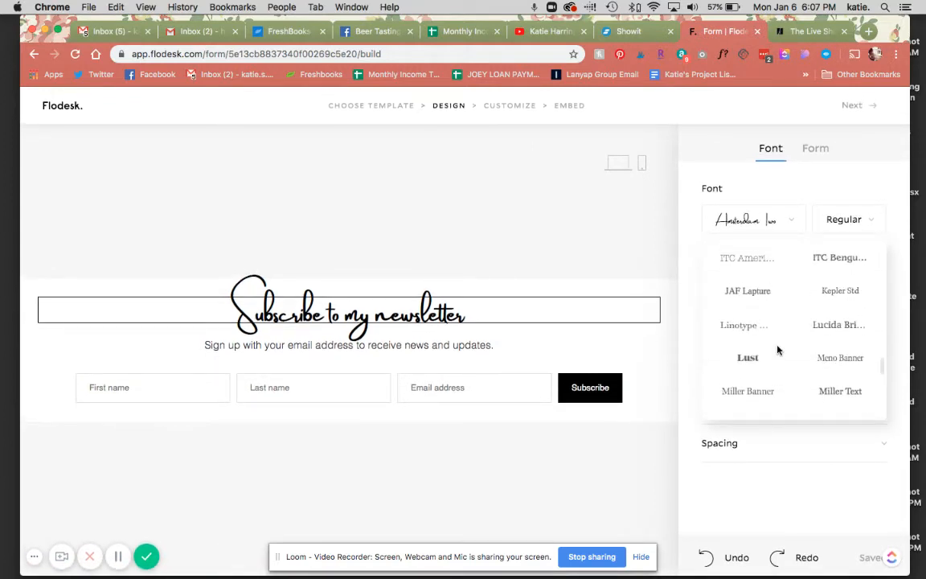
scroll(777, 350, "up", 5)
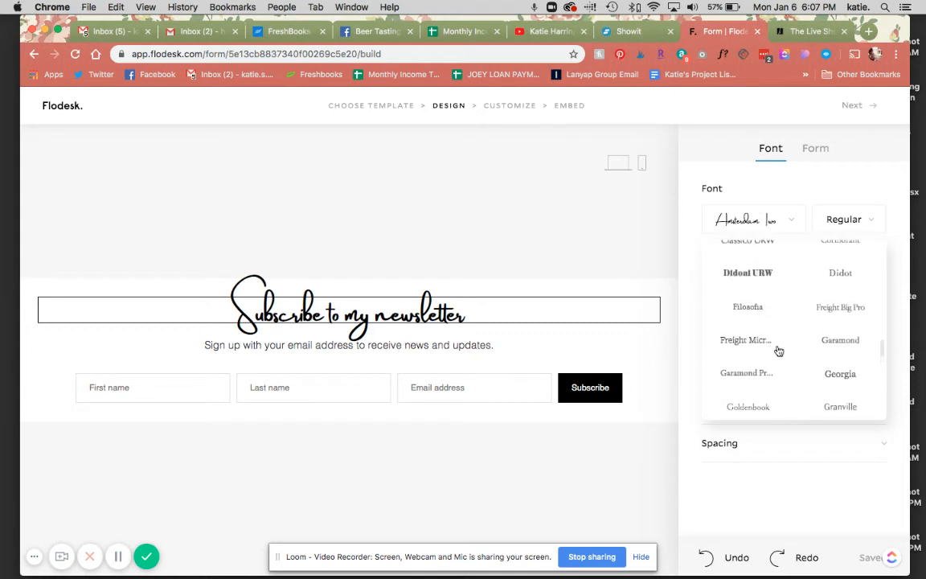
left_click(748, 272)
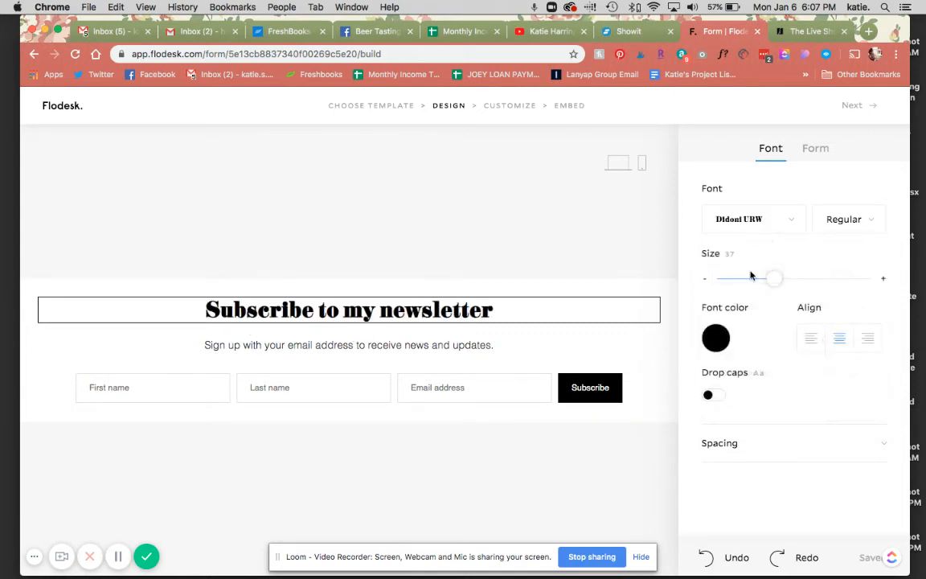
left_click(508, 256)
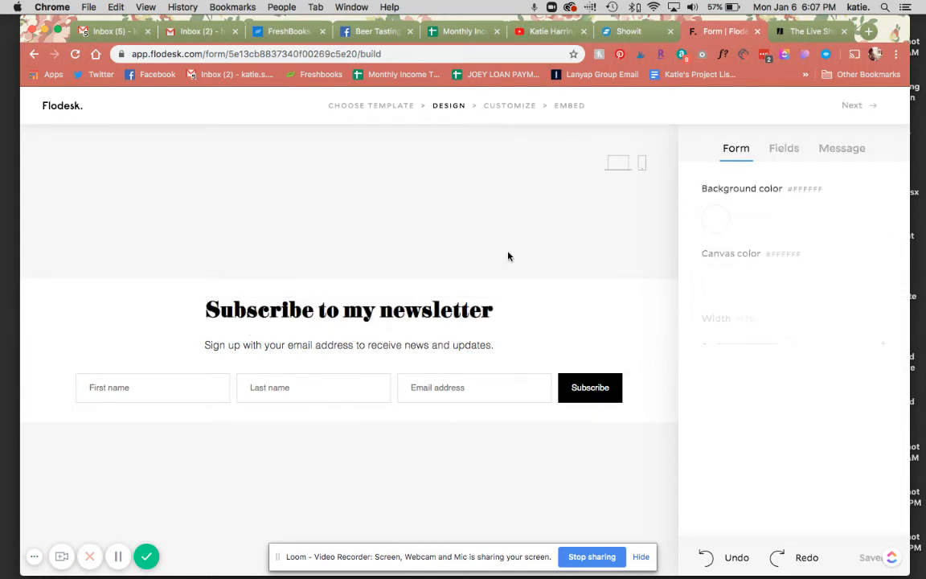
Increase the letter spacing of the "Subscribe to my newsletter" heading to 2.0.
left_click(442, 341)
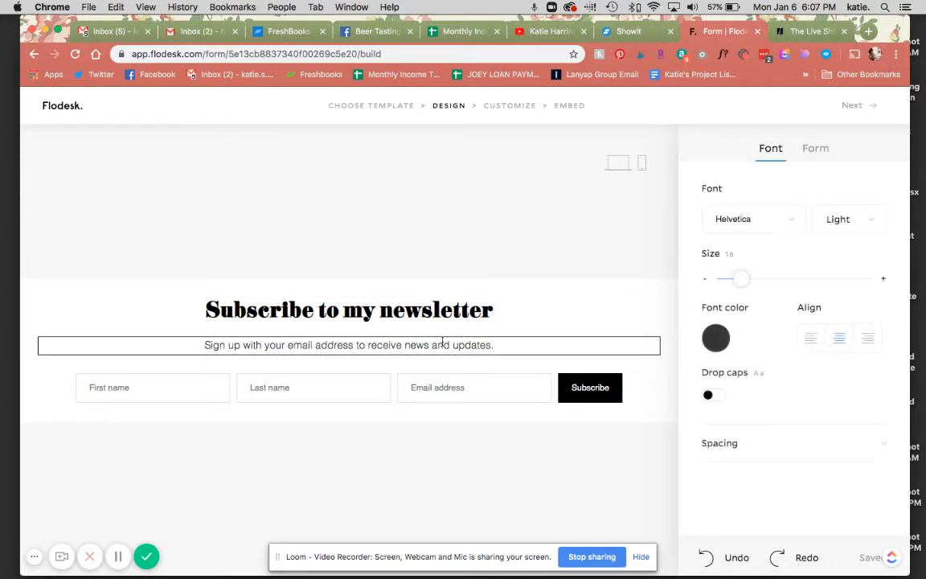
left_click(484, 310)
left_click(724, 448)
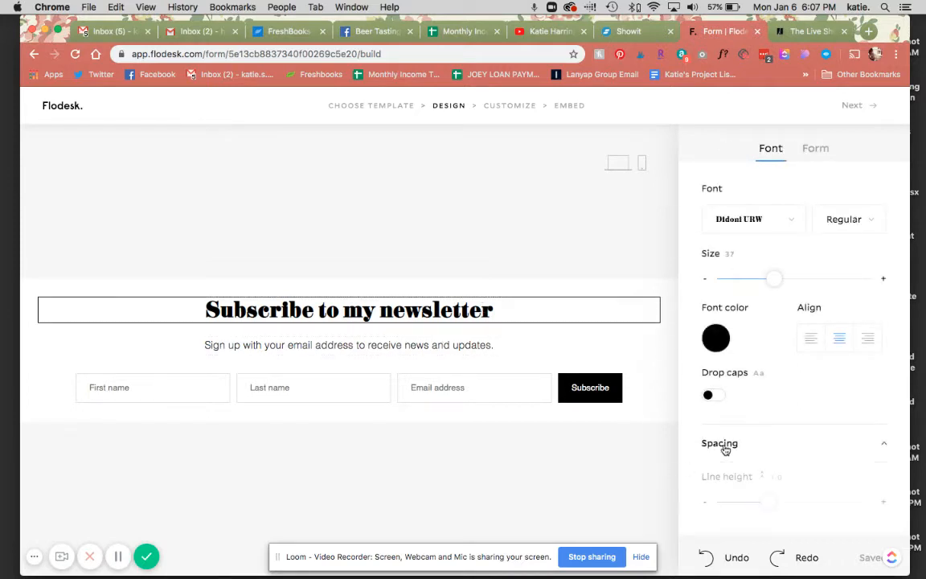
scroll(756, 503, "down", 2)
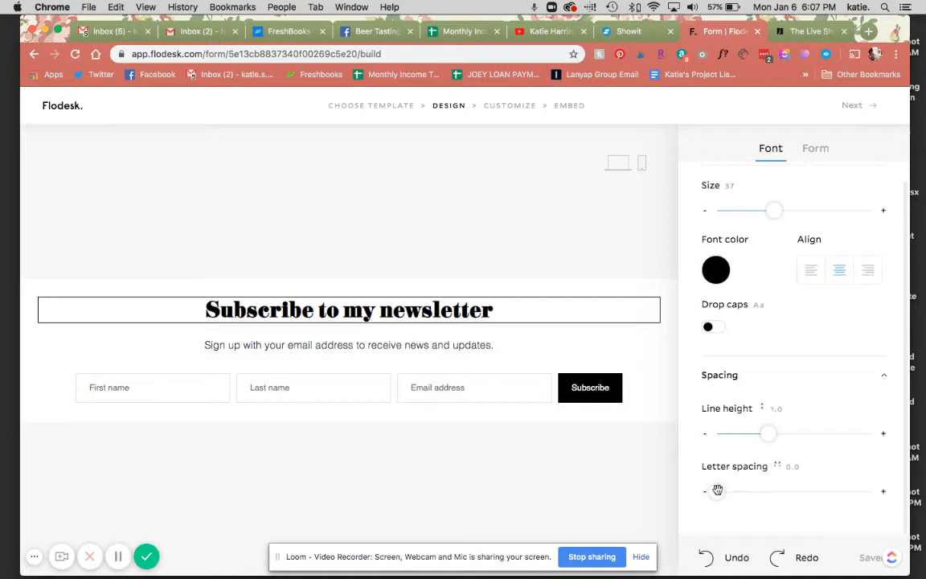
left_click_drag(717, 491, 767, 490)
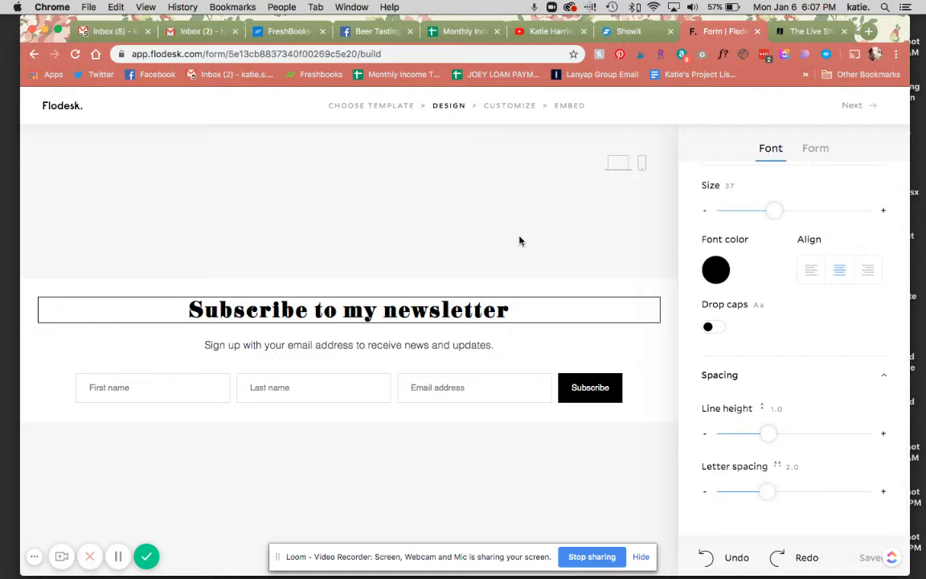
Try a form width of about 699, then widen the form to about 1679.
left_click(816, 151)
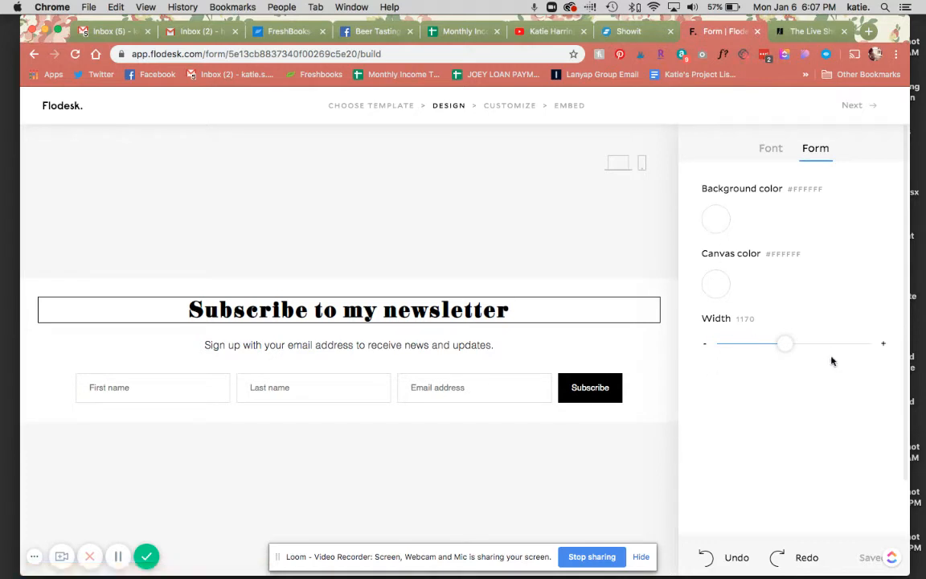
left_click_drag(785, 345, 730, 346)
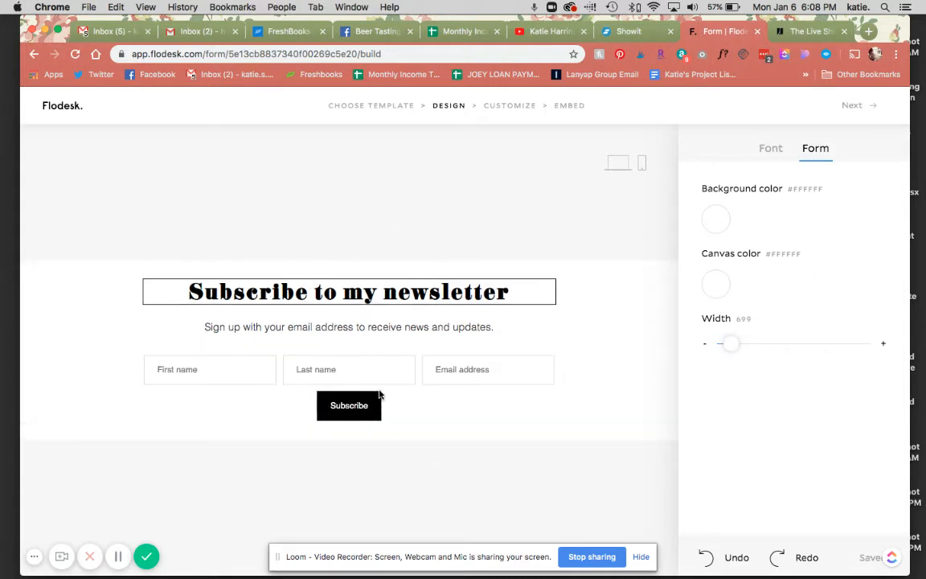
left_click_drag(730, 344, 843, 350)
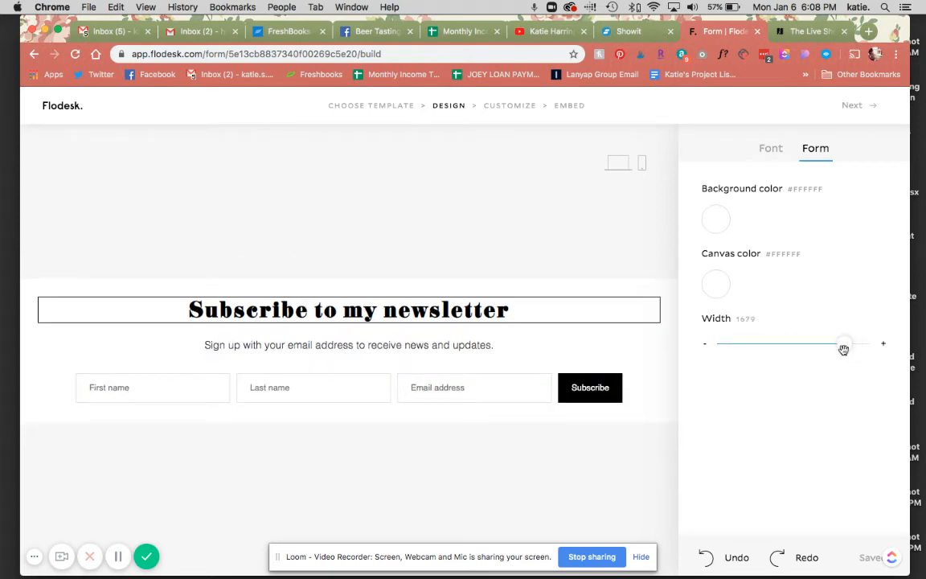
Set both the form's background color and its canvas color to no color.
left_click(716, 232)
left_click(869, 392)
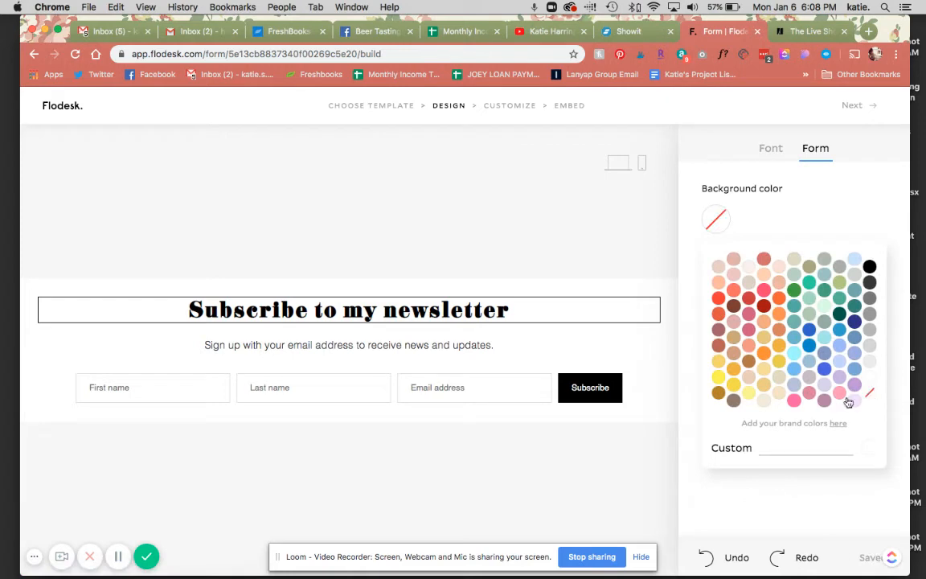
left_click(749, 481)
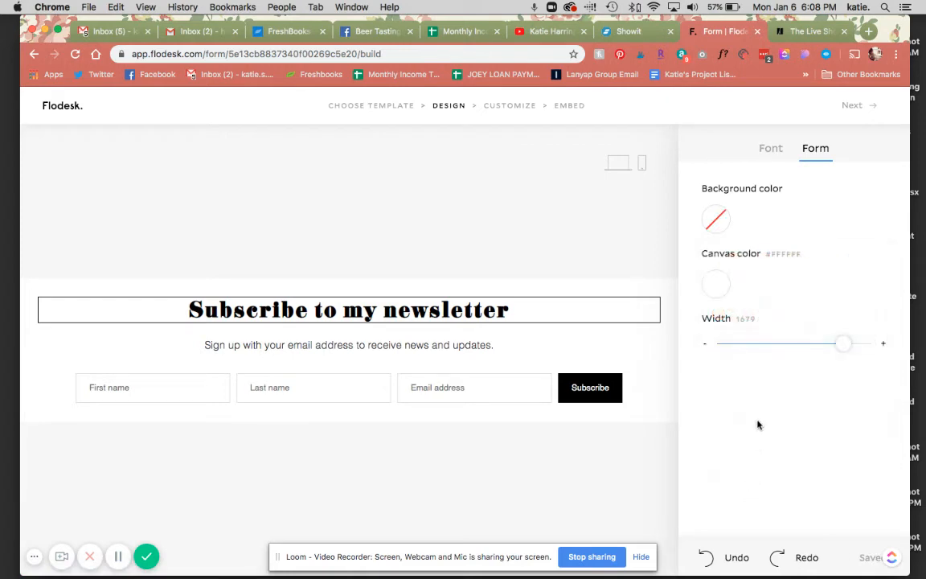
left_click(716, 284)
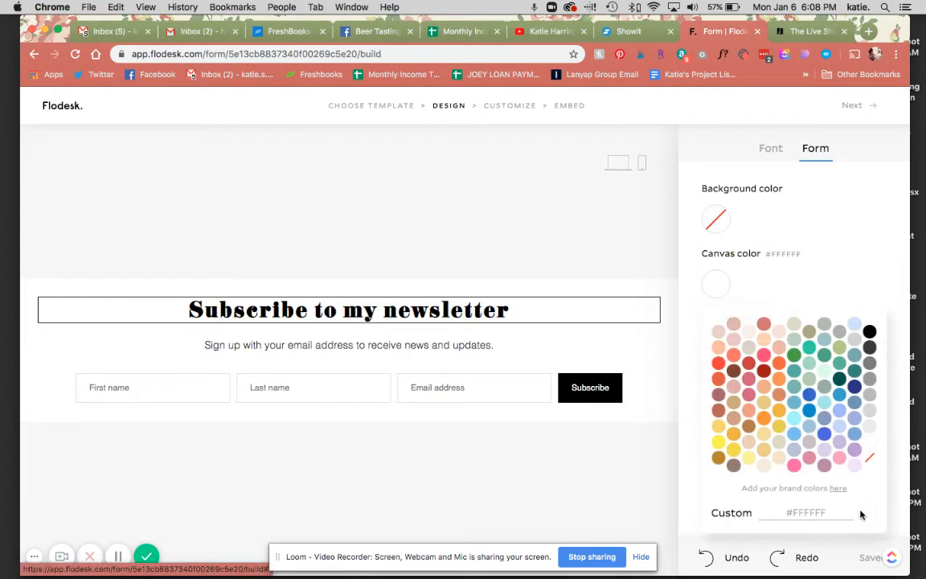
left_click(870, 456)
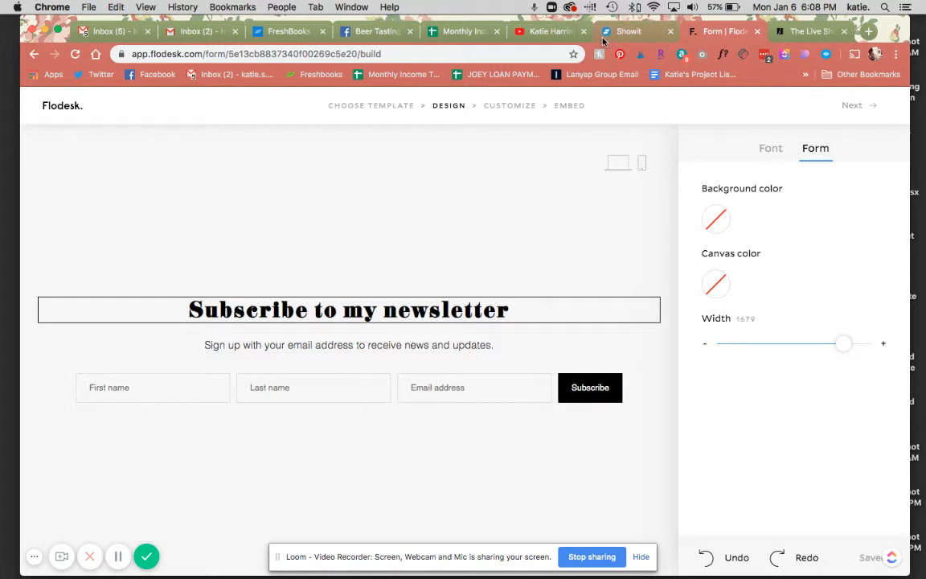
Check the sign-up form on the live waitlist page, then give the Flodesk form a pale pink #E9CEC5 background.
left_click(795, 31)
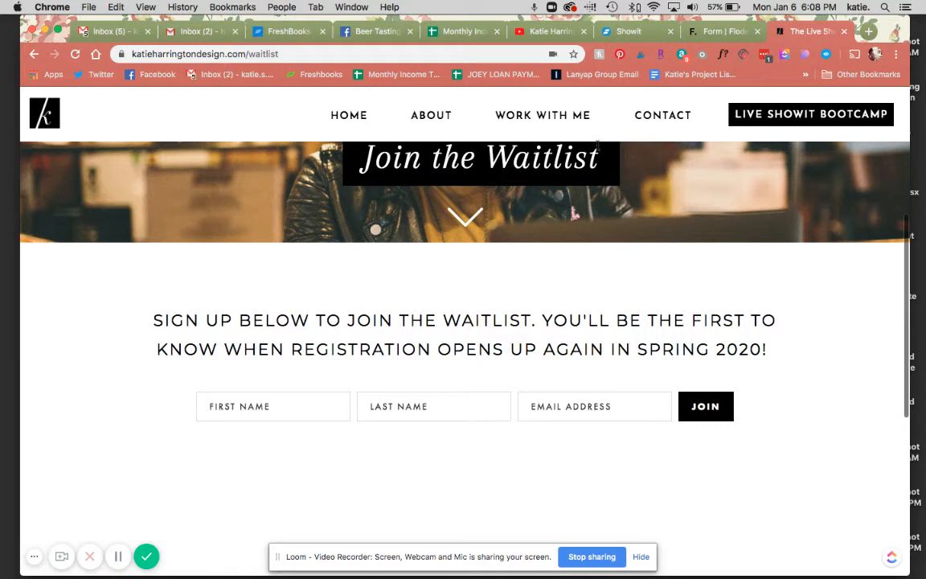
left_click(703, 36)
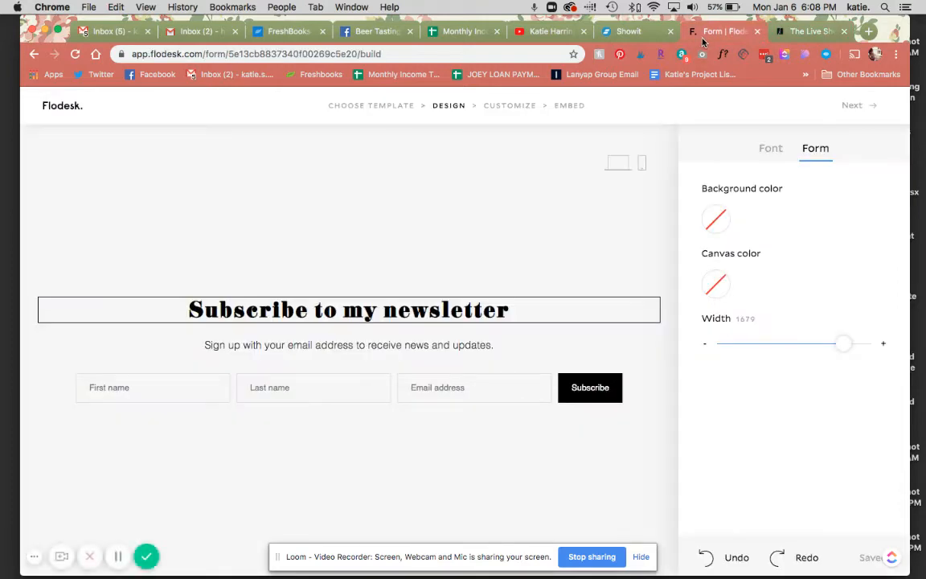
left_click(717, 225)
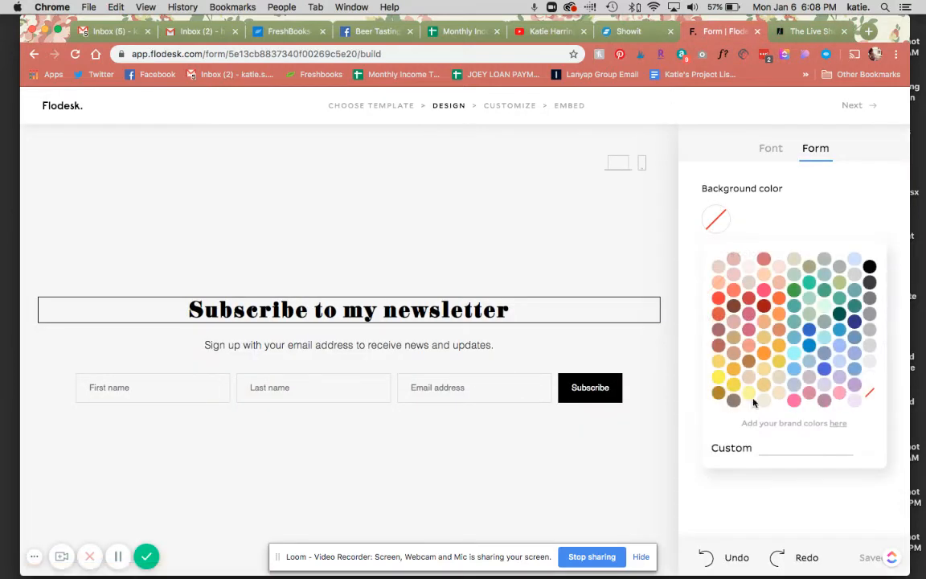
left_click(720, 269)
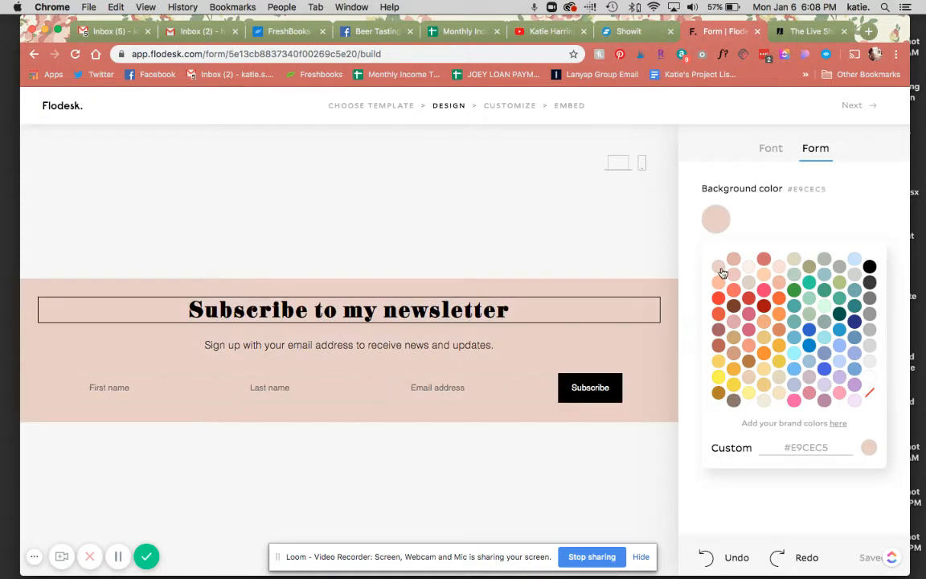
Select the form's input fields and set the form's canvas color to white #FFFFFF.
left_click(364, 379)
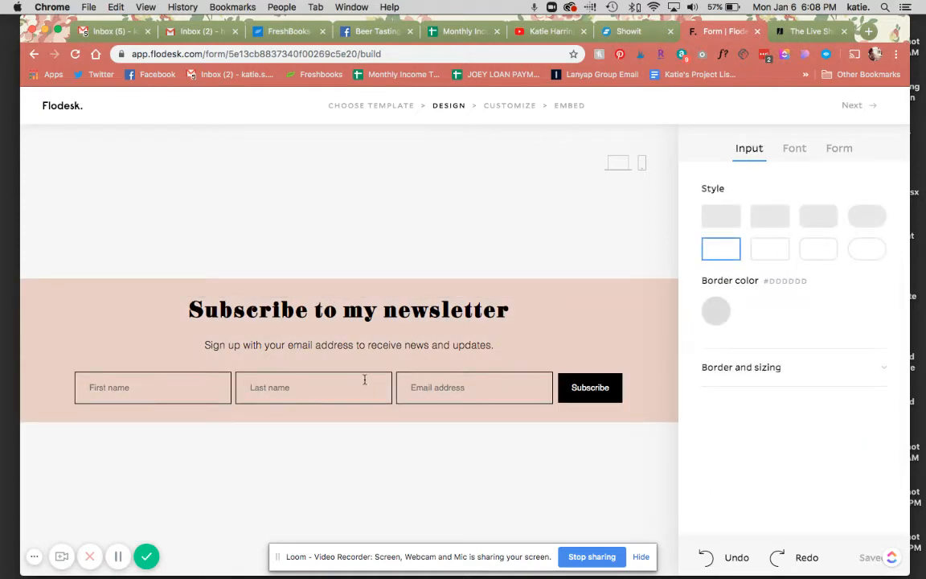
left_click(839, 148)
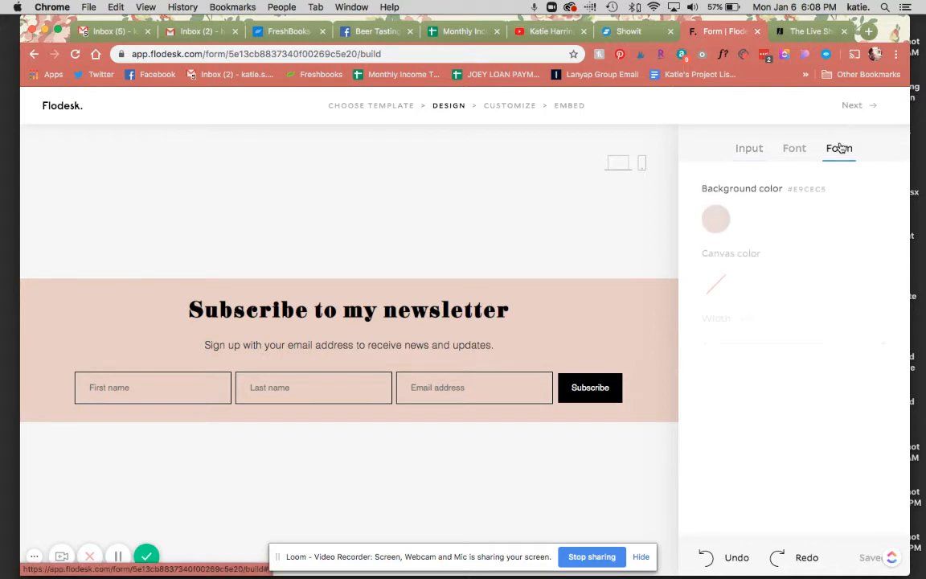
left_click(713, 287)
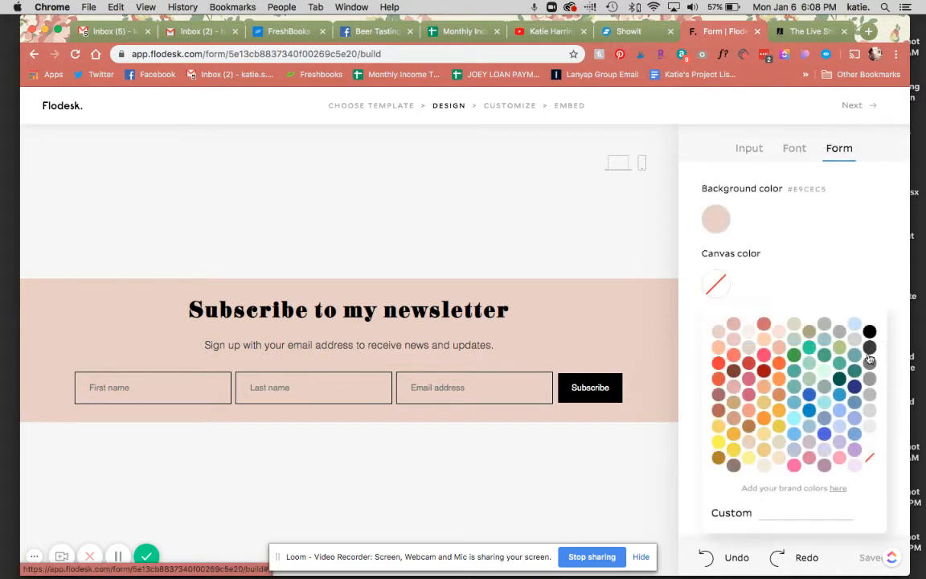
left_click(870, 442)
left_click(721, 225)
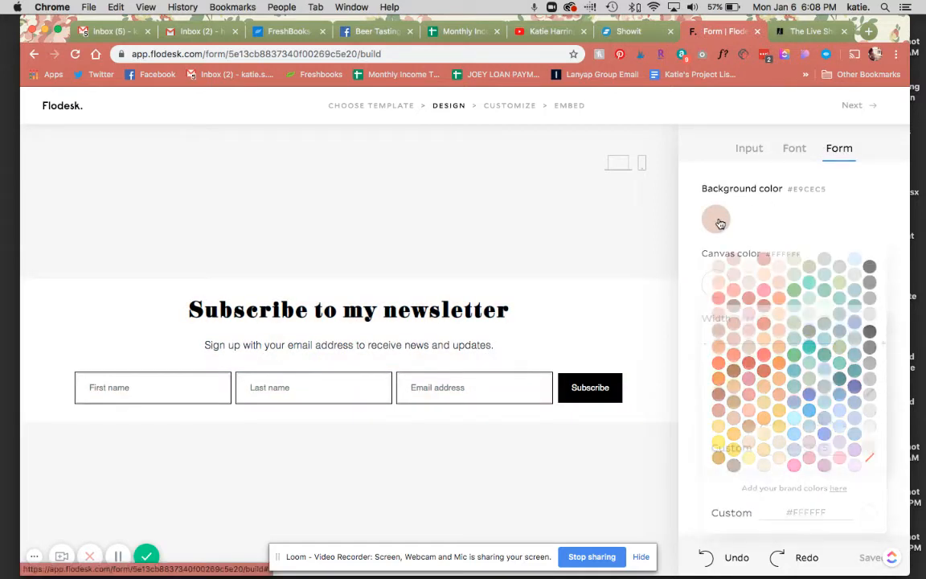
left_click(720, 229)
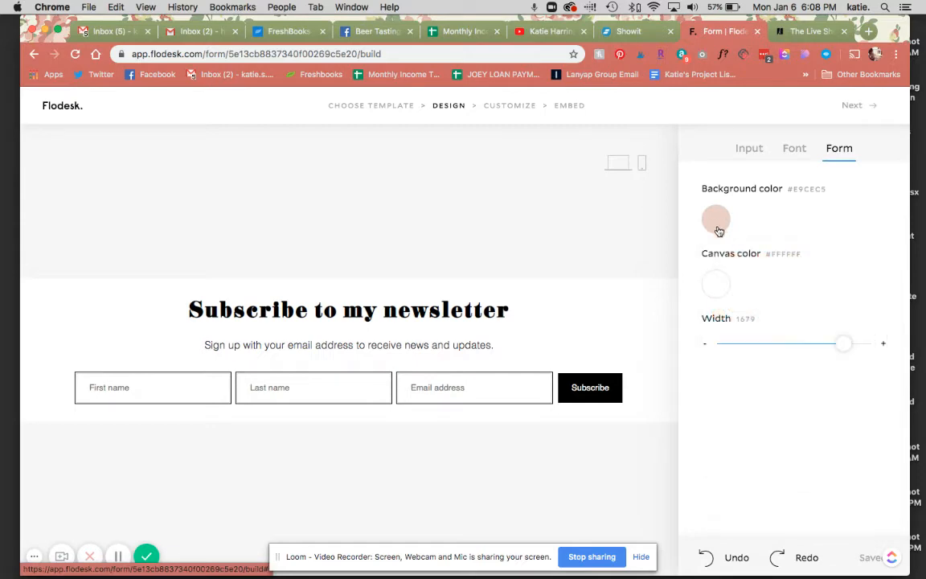
Remove the pink background color from the form by choosing no color.
left_click(716, 286)
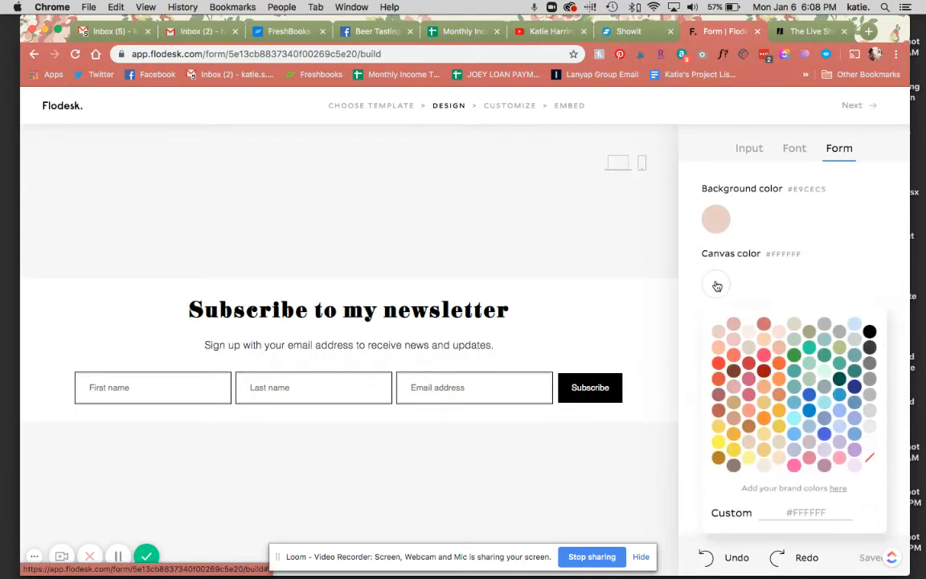
left_click(721, 227)
left_click(714, 228)
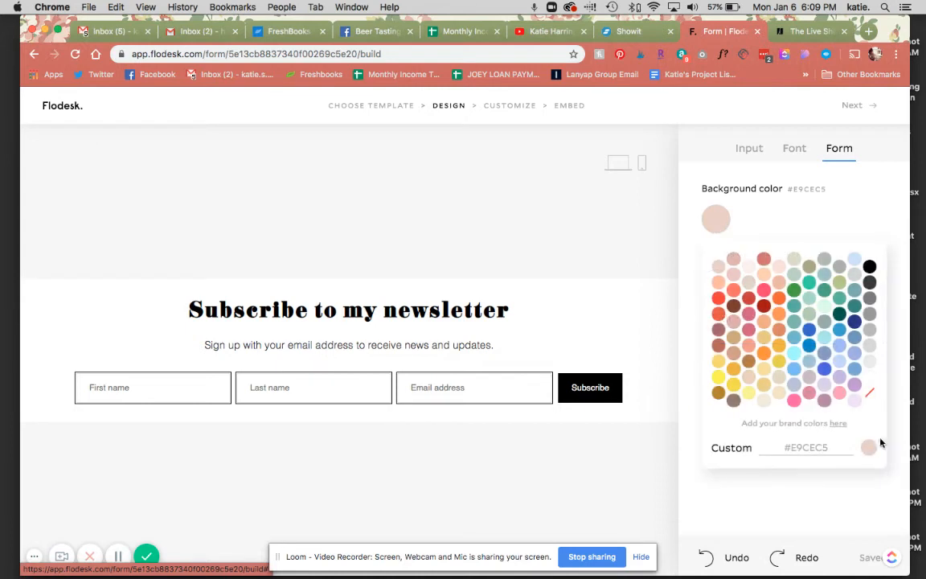
left_click(868, 391)
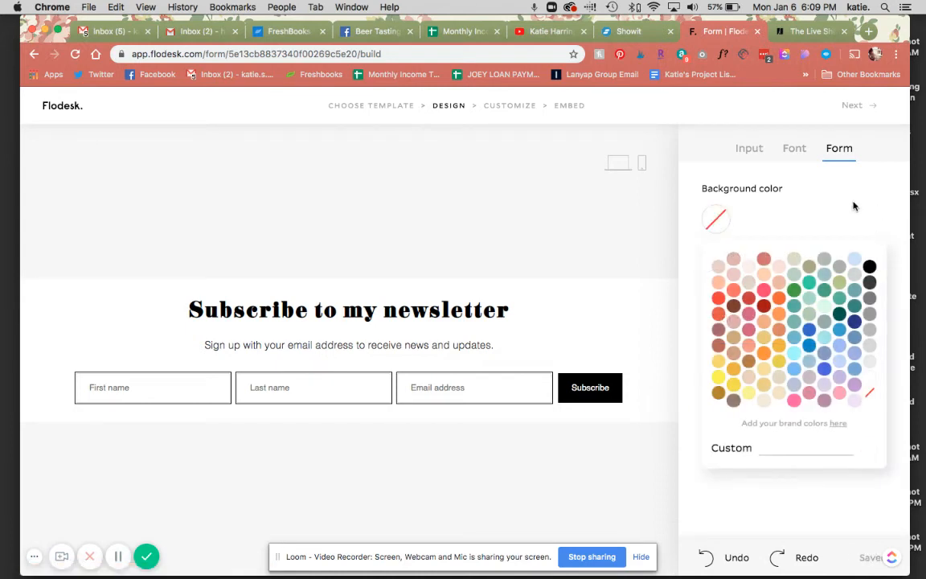
left_click(853, 206)
Try light blue #CCE3FF as the form's canvas color.
left_click(718, 289)
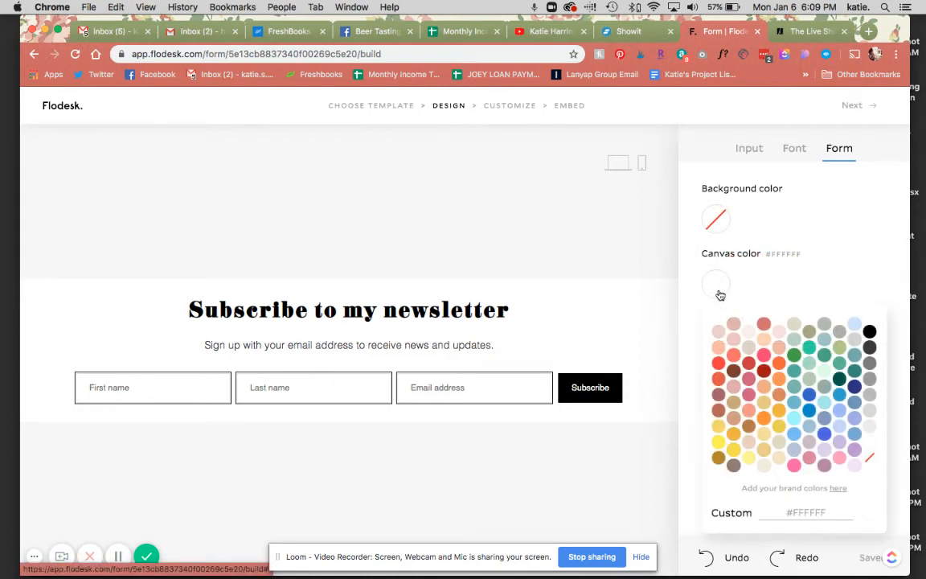
left_click(855, 326)
left_click(779, 214)
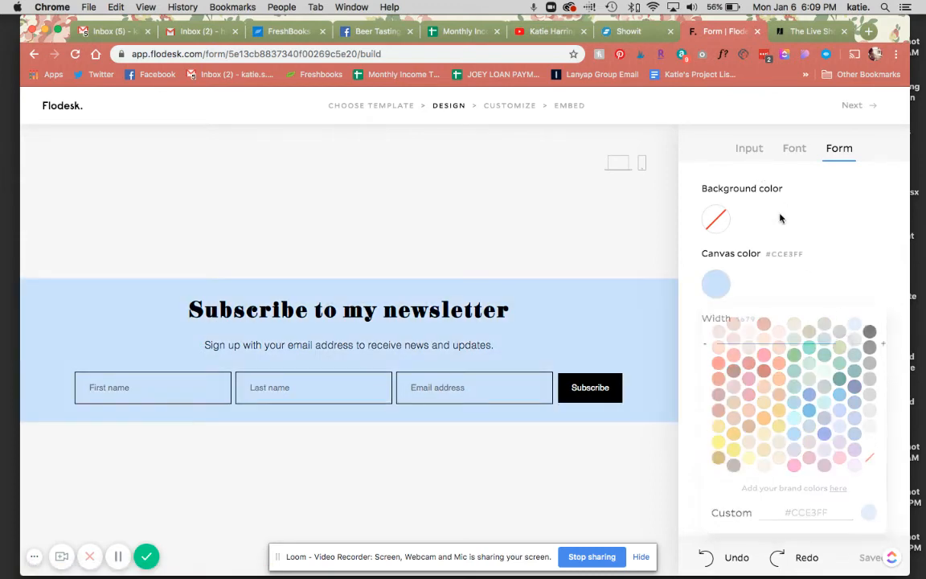
Choose no color for the form's background and clear the light blue canvas color as well.
left_click(715, 227)
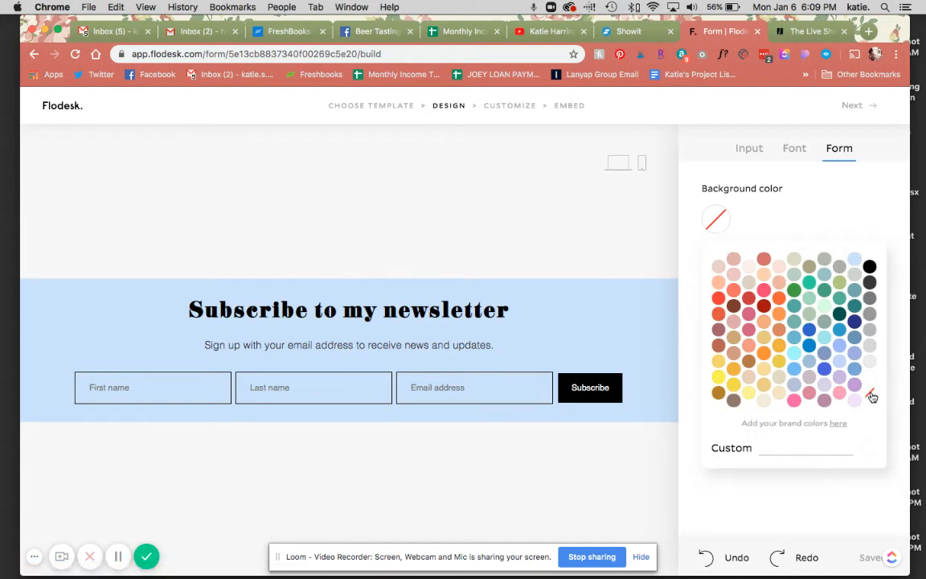
left_click(871, 395)
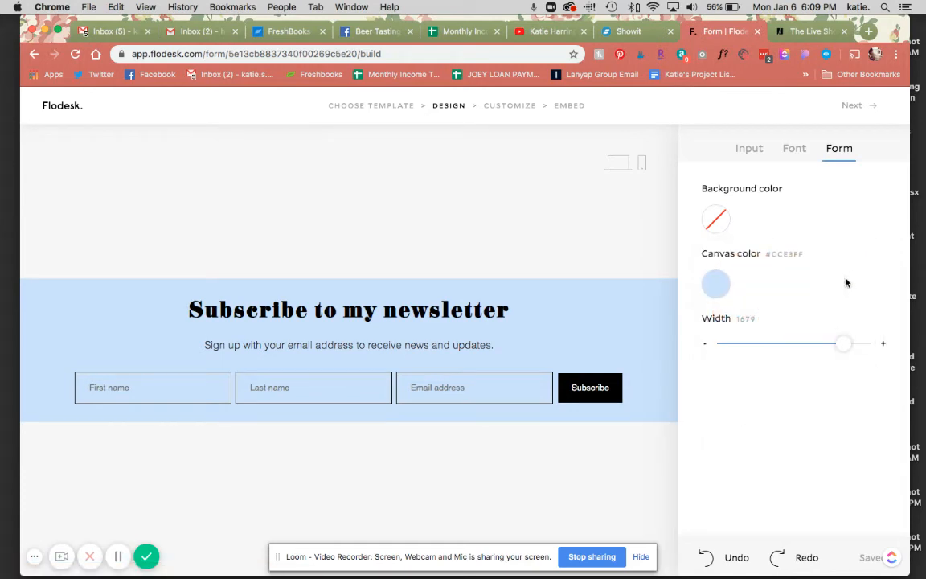
left_click(727, 222)
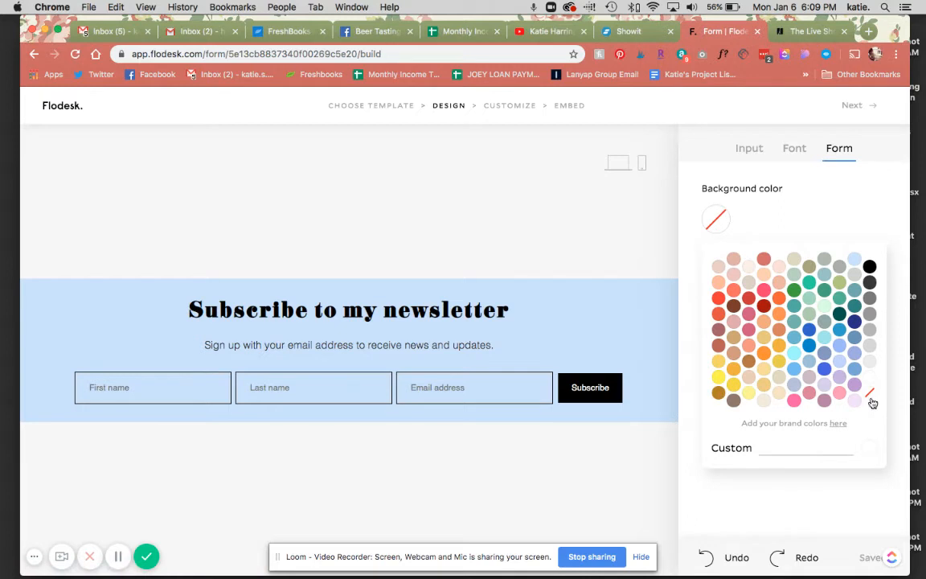
left_click(829, 207)
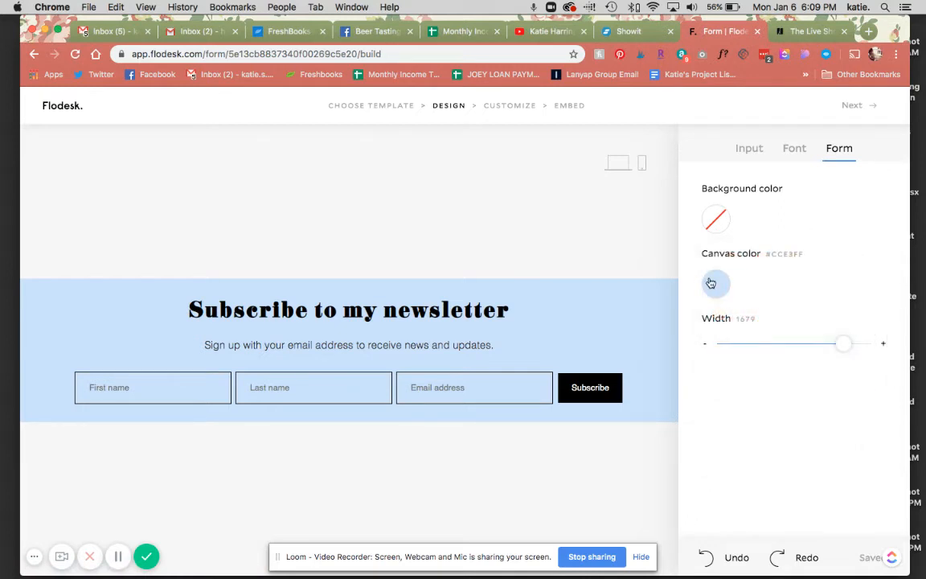
left_click(711, 283)
left_click(870, 458)
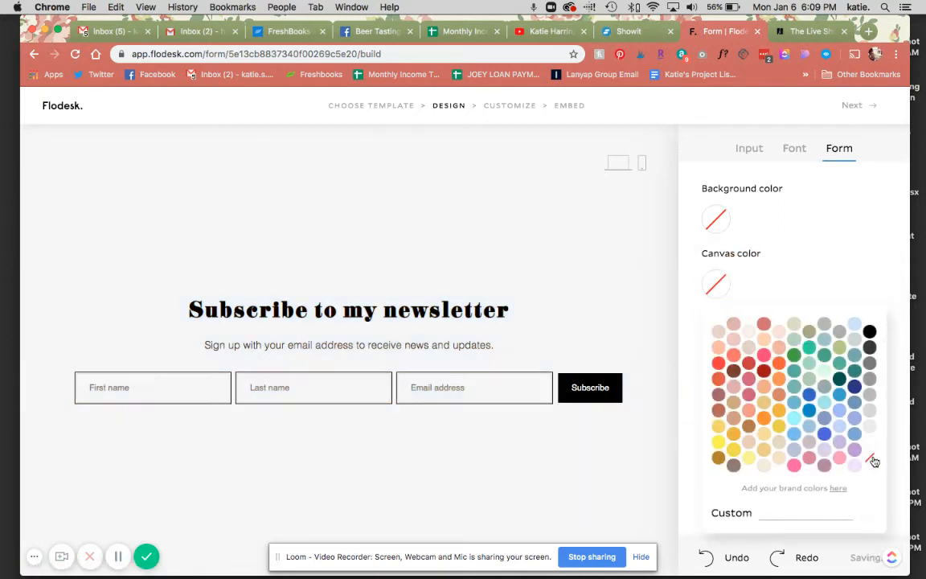
left_click(831, 209)
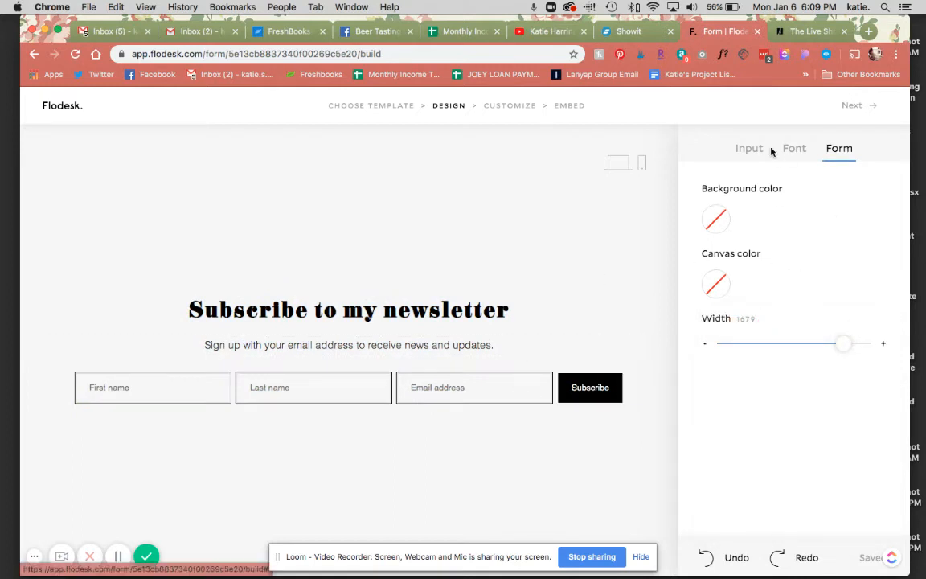
Give the input fields the outlined style with slightly rounded corners and a black #000000 border.
left_click(749, 149)
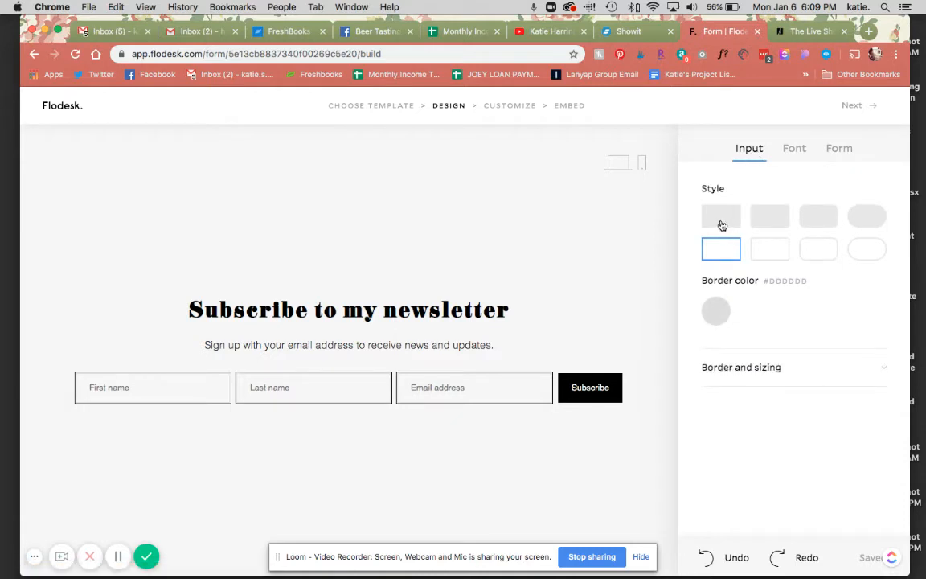
left_click(820, 254)
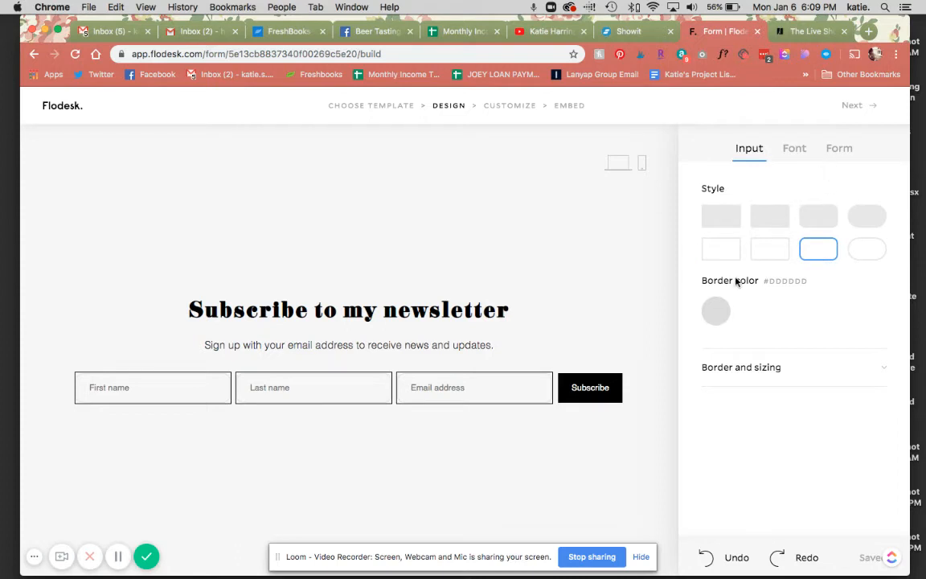
left_click(716, 309)
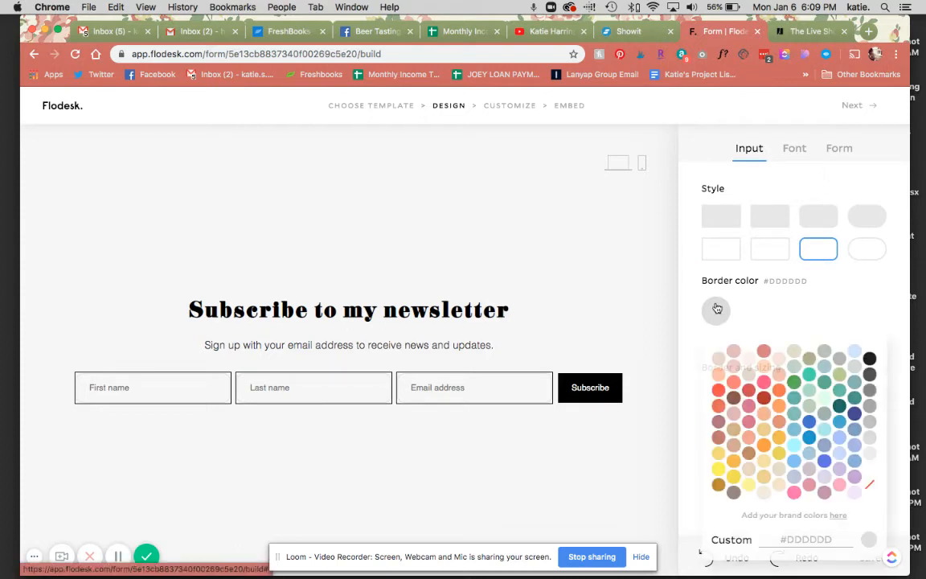
left_click(869, 361)
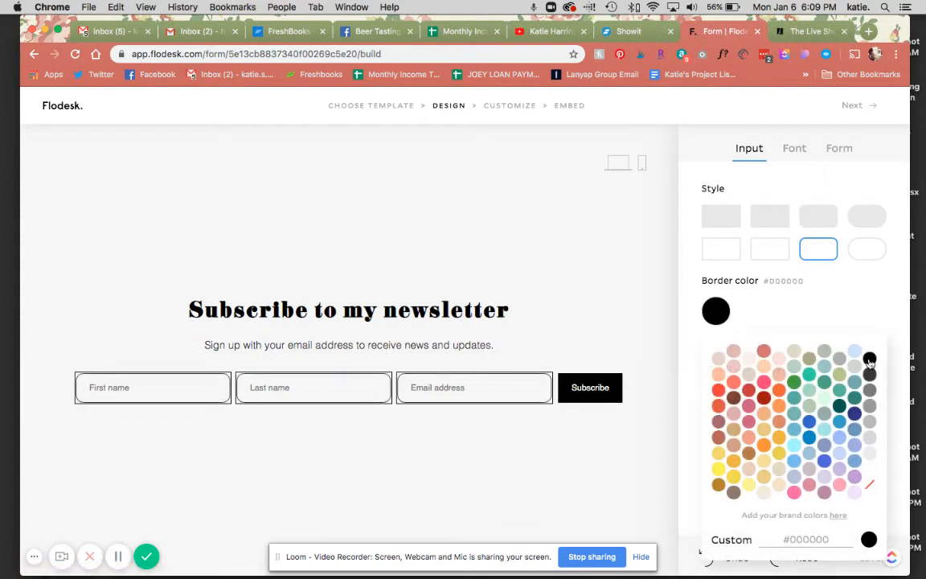
Switch the input fields to the outlined style with square corners and open their border and sizing options.
left_click(724, 246)
left_click(721, 214)
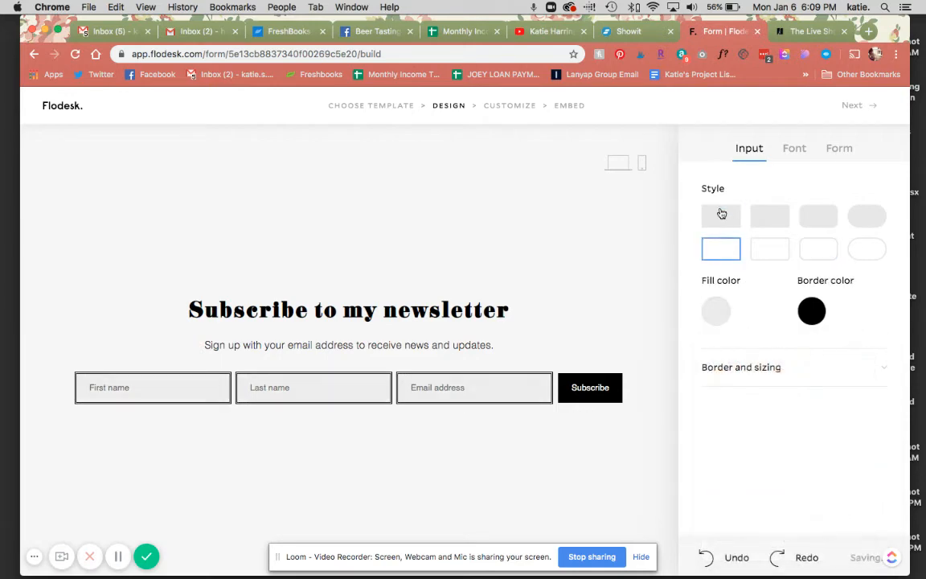
left_click(733, 250)
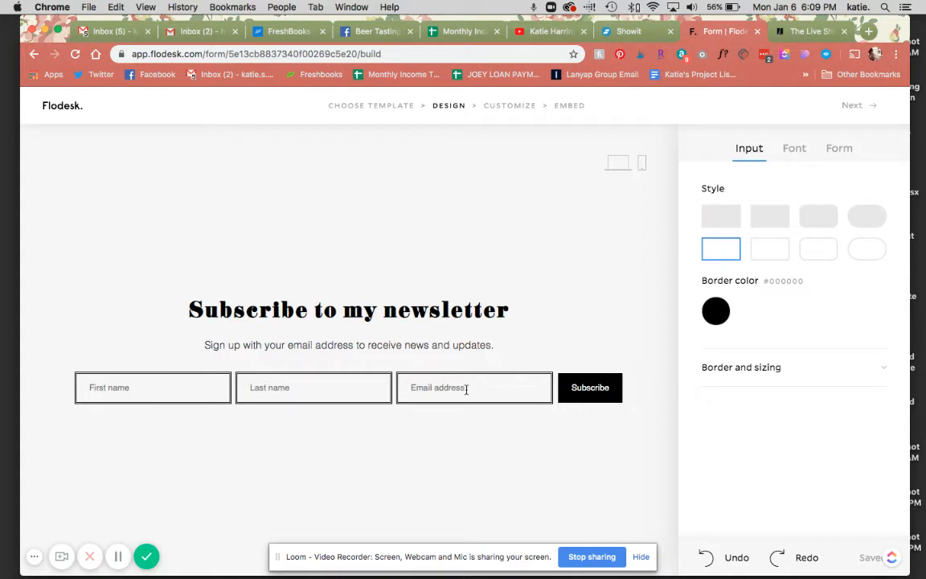
left_click(794, 153)
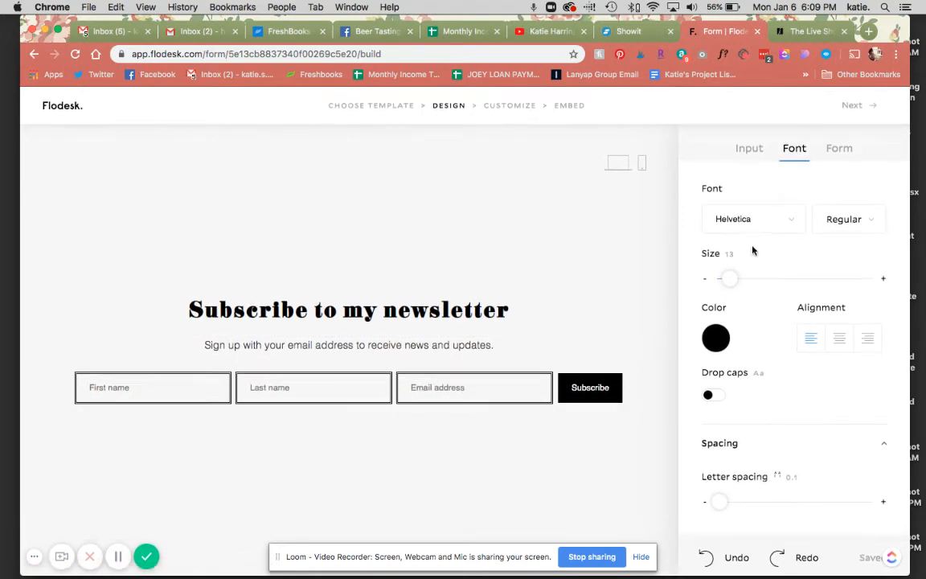
left_click(740, 158)
left_click(735, 369)
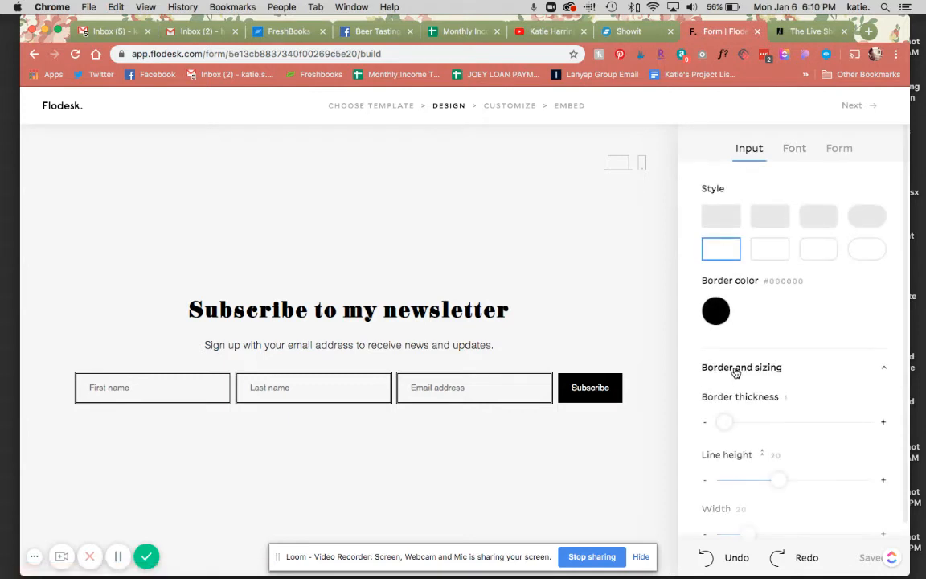
Replace the subscribe button's label with "JOIN".
left_click(591, 387)
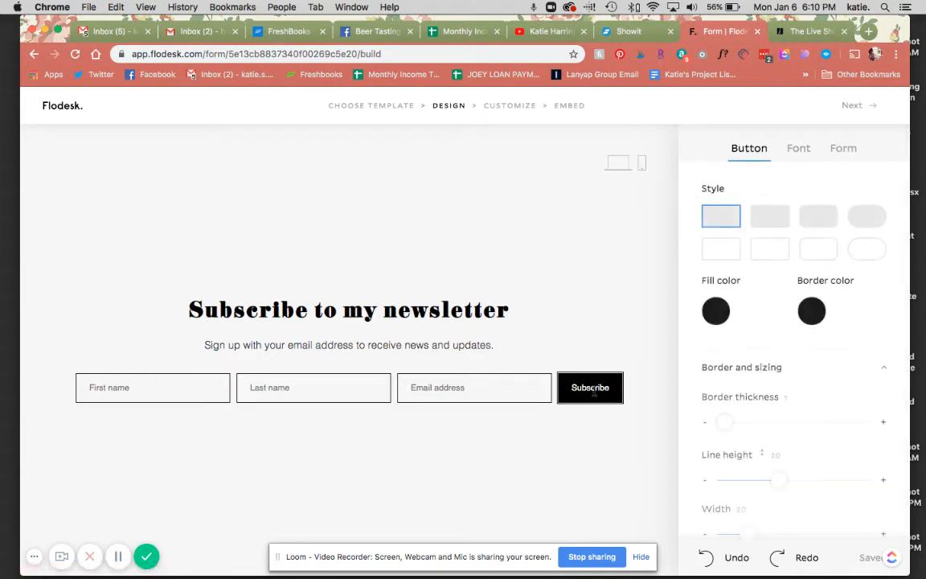
left_click(801, 149)
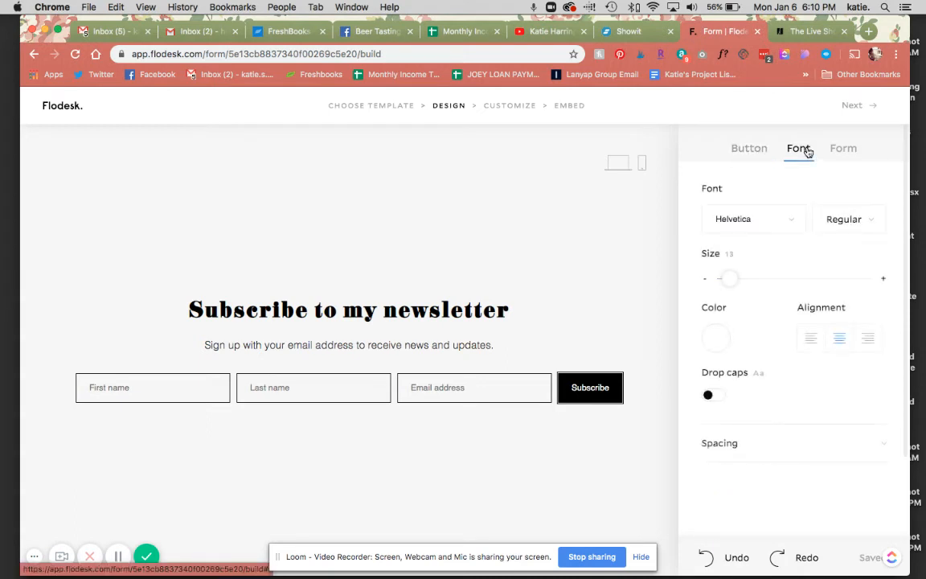
double_click(590, 391)
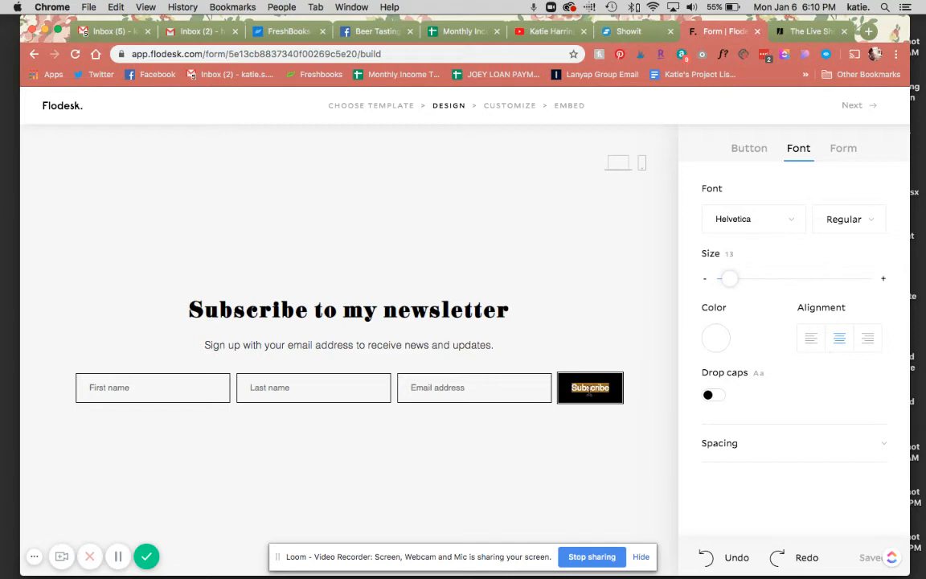
type("JOIN")
Set the JOIN button's font to Futura in the Black weight.
left_click(731, 227)
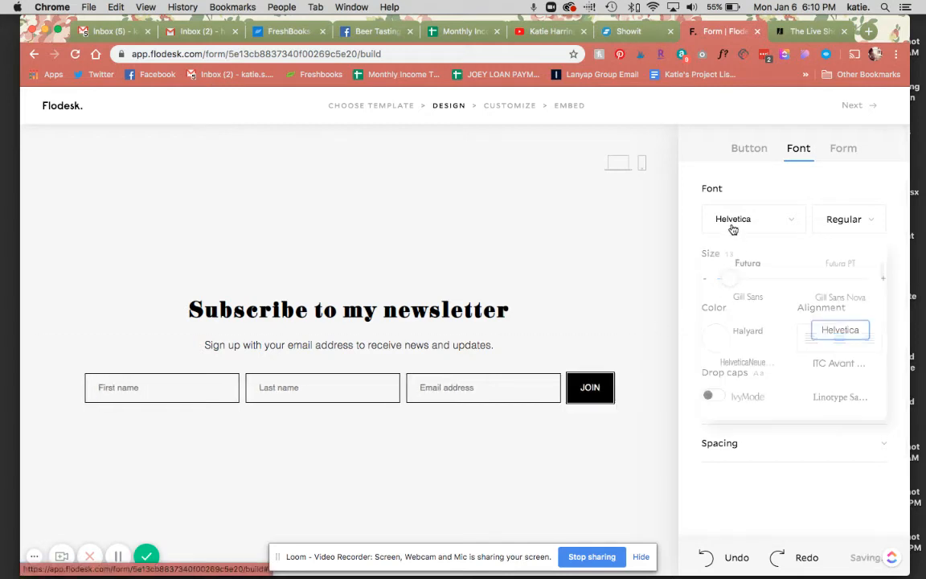
left_click(755, 267)
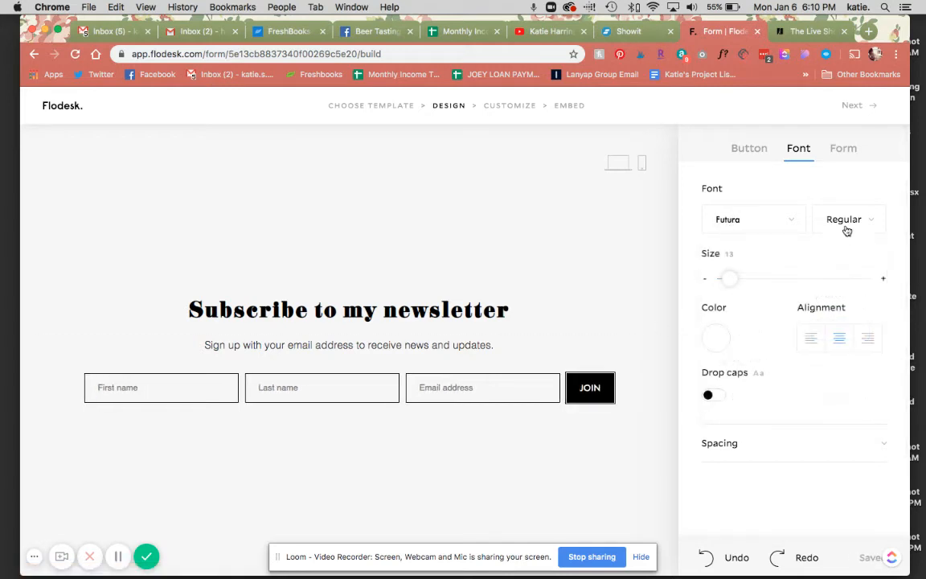
left_click(843, 230)
left_click(821, 394)
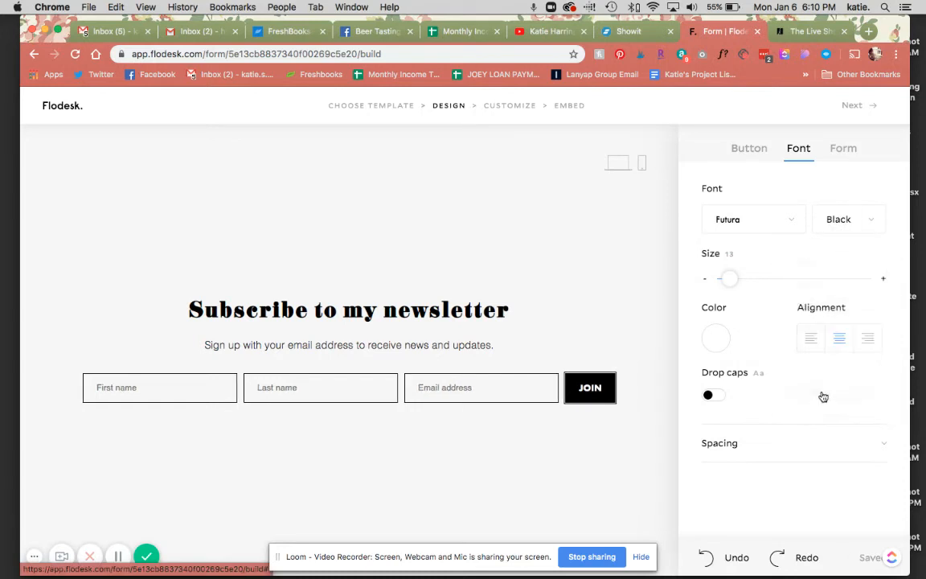
Color the JOIN button's text red and set its letter spacing to 1.2.
left_click(716, 337)
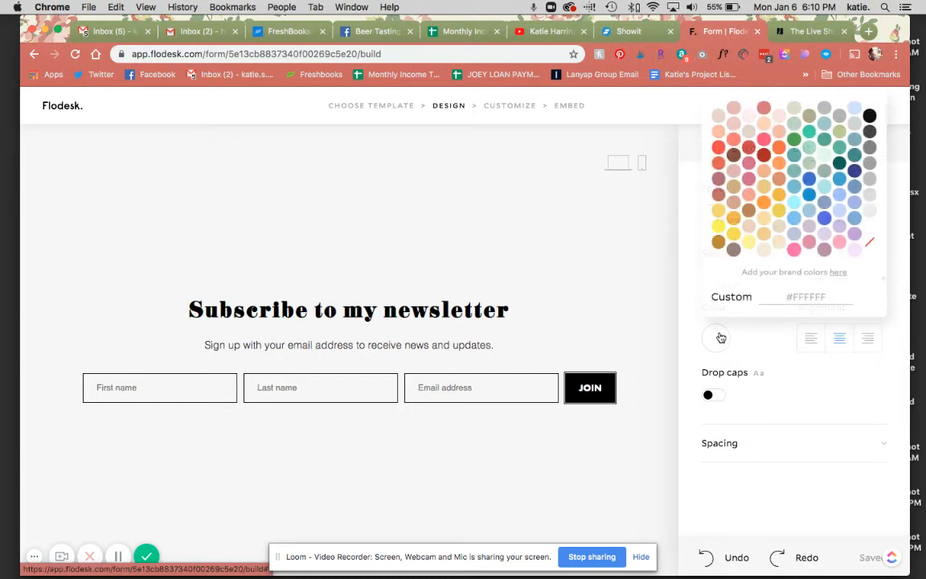
left_click(719, 147)
left_click(784, 404)
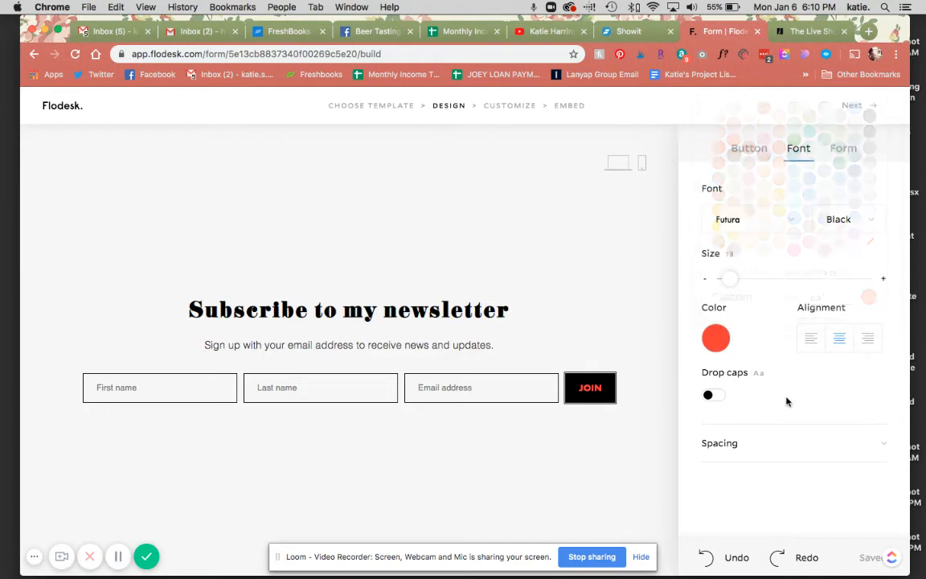
left_click(728, 447)
left_click_drag(714, 497, 748, 502)
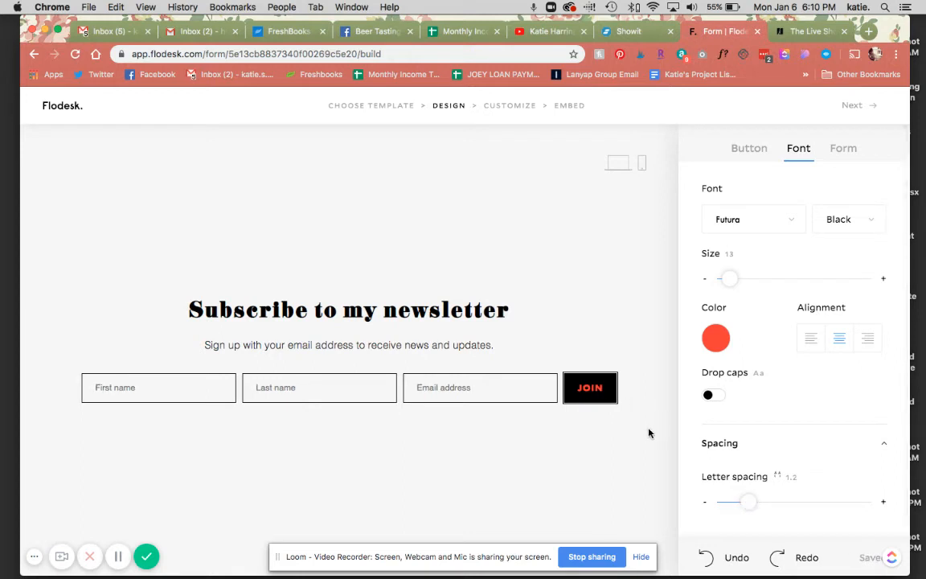
Change the font of the form's input fields to Futura.
left_click(519, 389)
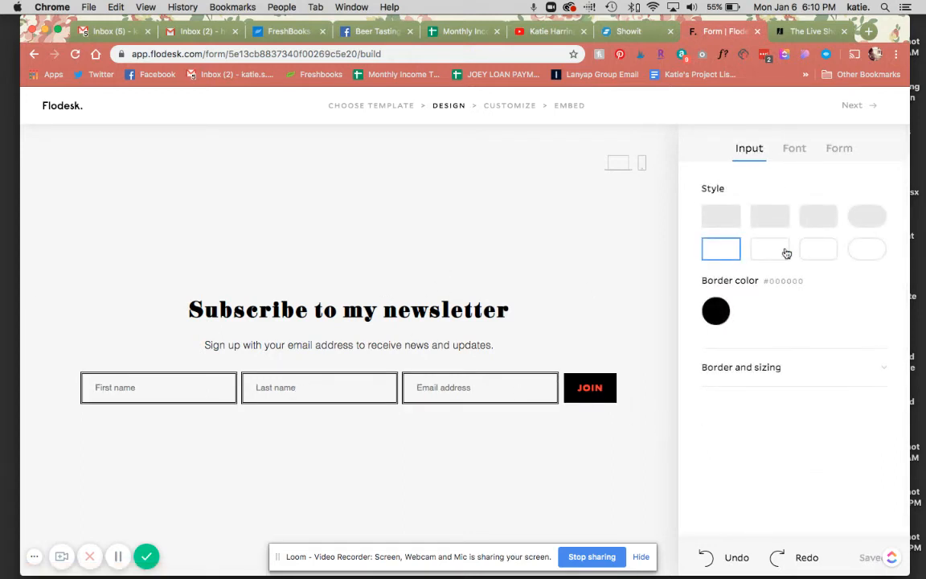
left_click(794, 148)
left_click(748, 220)
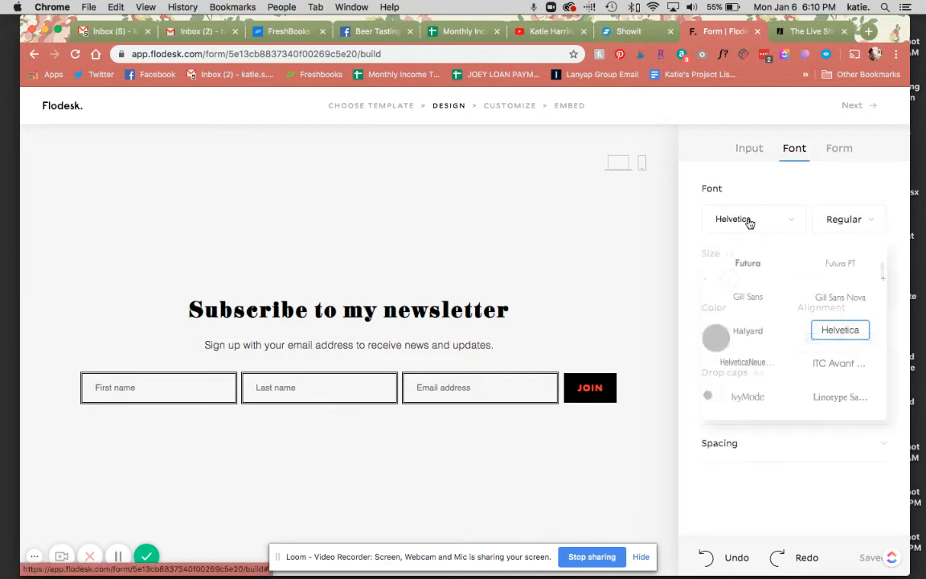
left_click(746, 263)
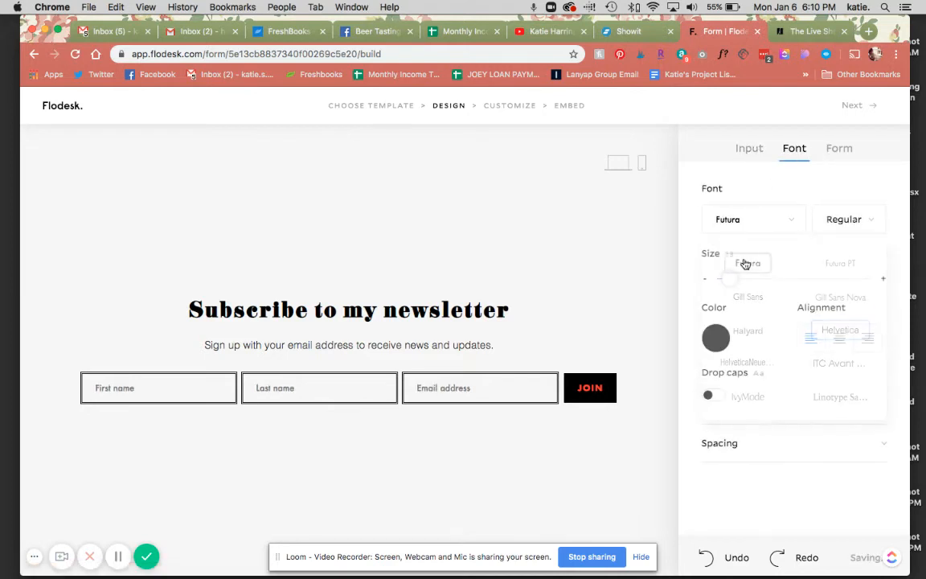
left_click(481, 485)
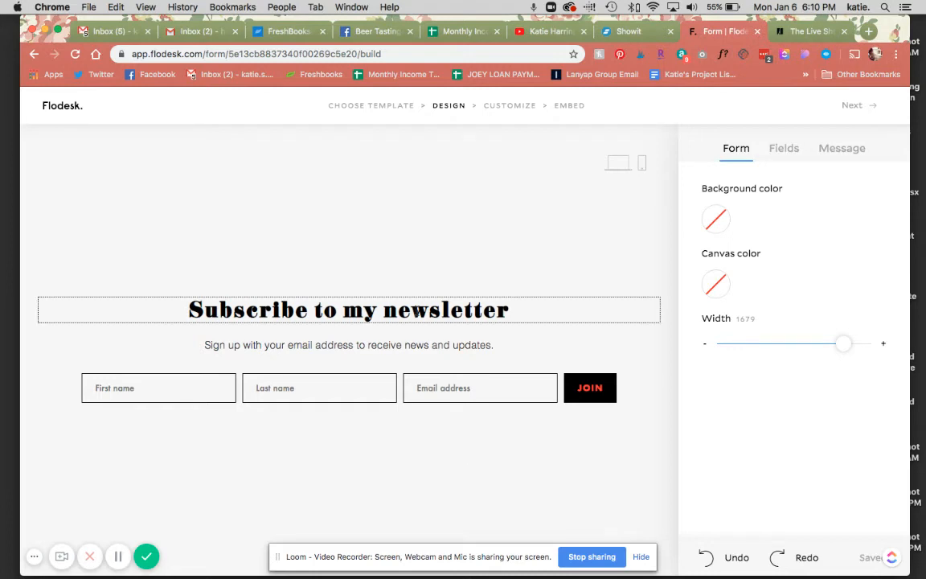
left_click(375, 309)
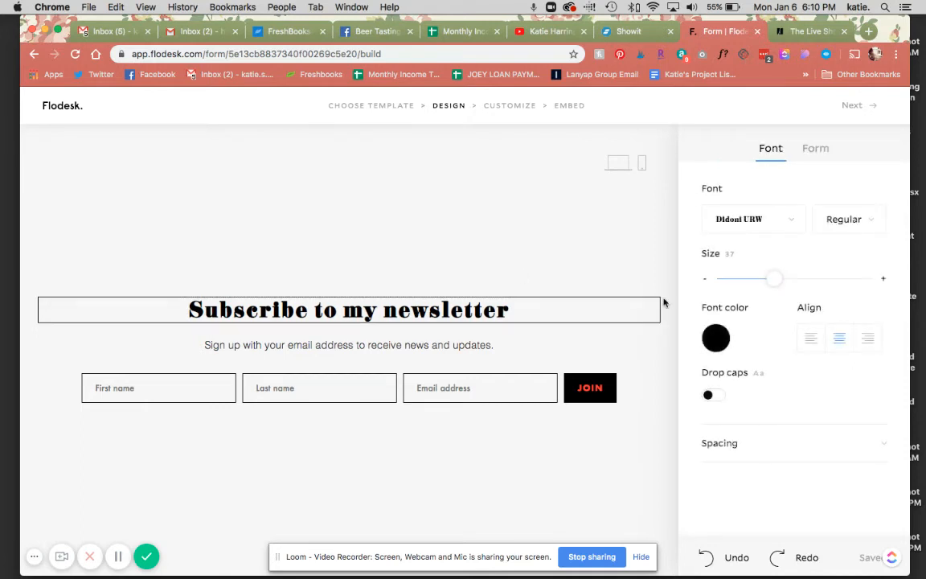
left_click(614, 233)
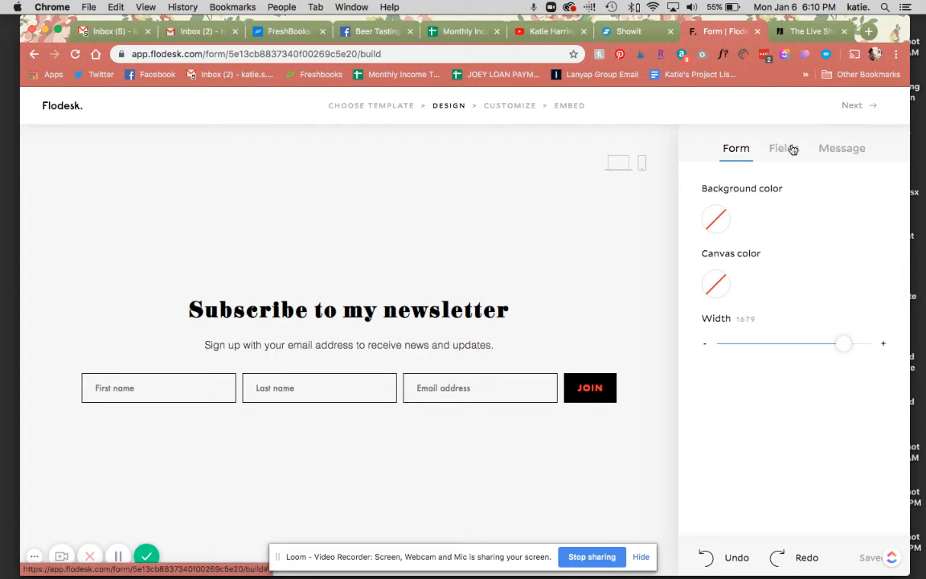
Try the Minimal, Friendly and Casual thank-you messages and go back to the Standard one.
left_click(837, 154)
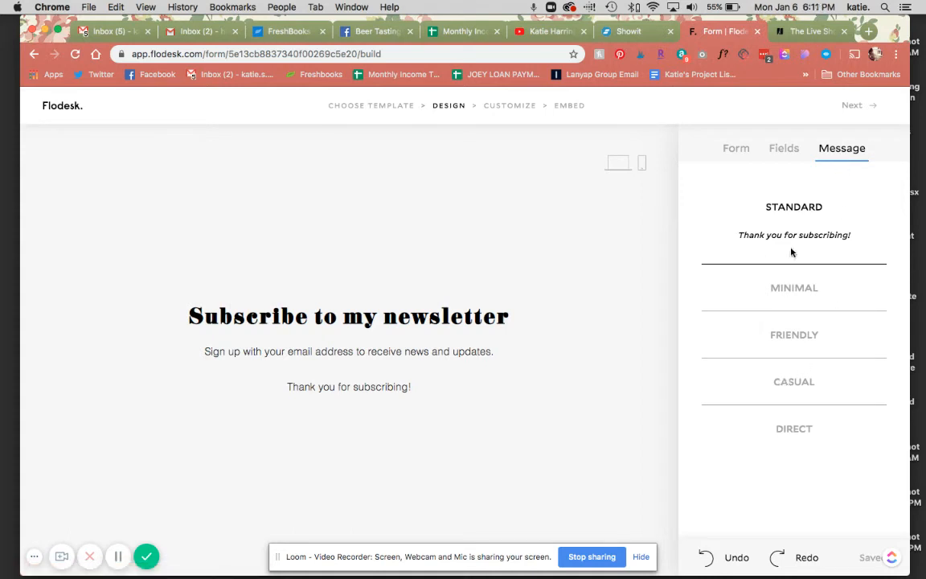
left_click(797, 294)
left_click(797, 335)
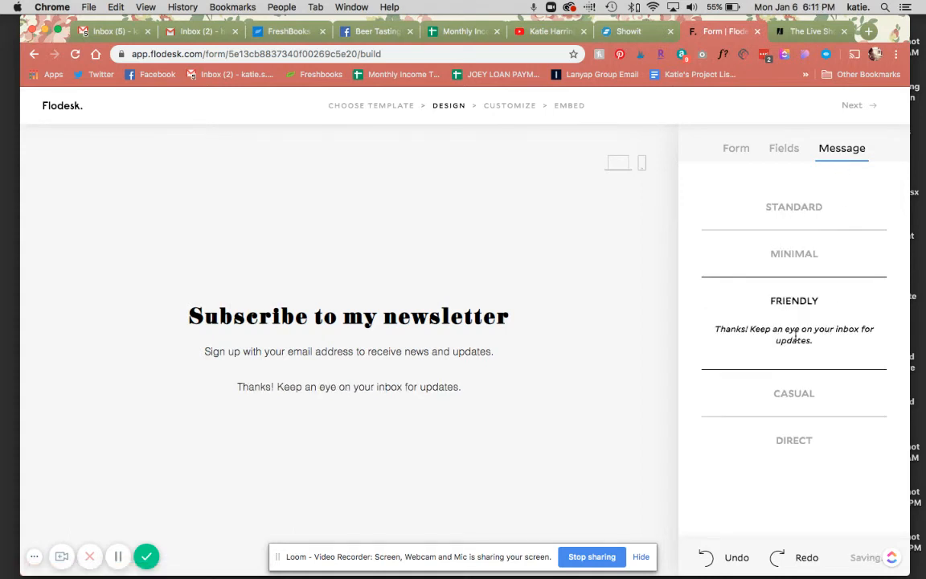
left_click(797, 397)
left_click(797, 213)
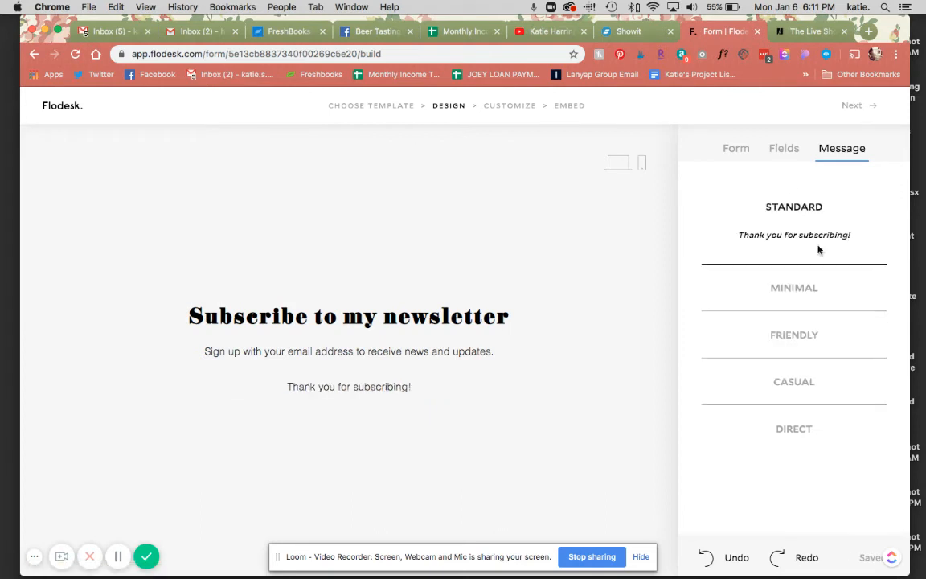
Proceed to customizing the form and keep the notification for new subscriber opt-ins turned on.
left_click(857, 107)
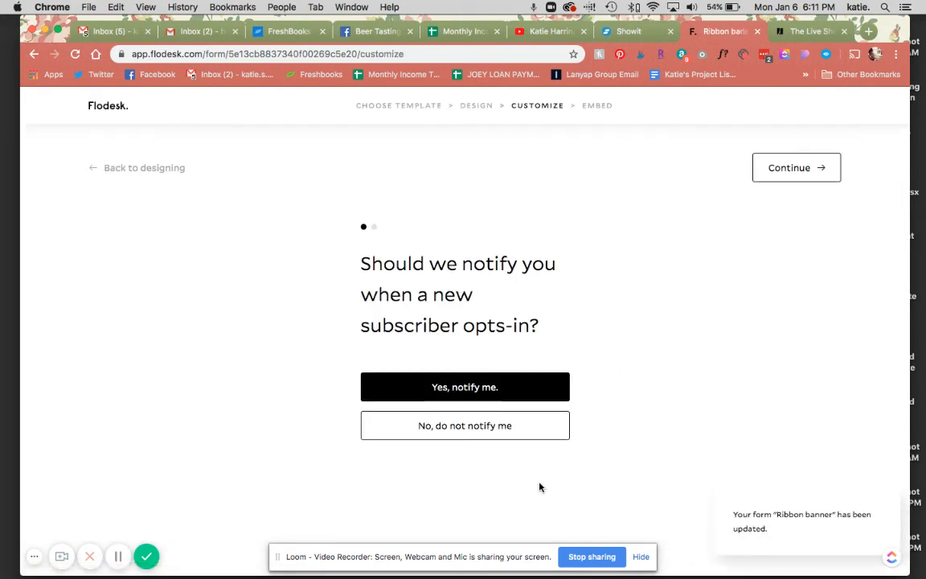
left_click(813, 171)
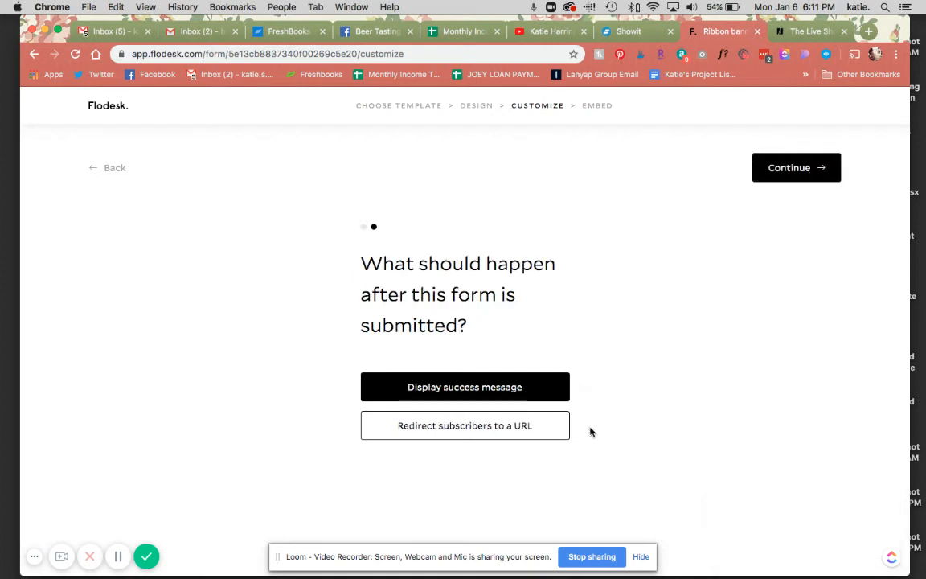
Try the URL redirect, choose to display the success message after submission instead, and continue to the form's embed codes.
left_click(512, 434)
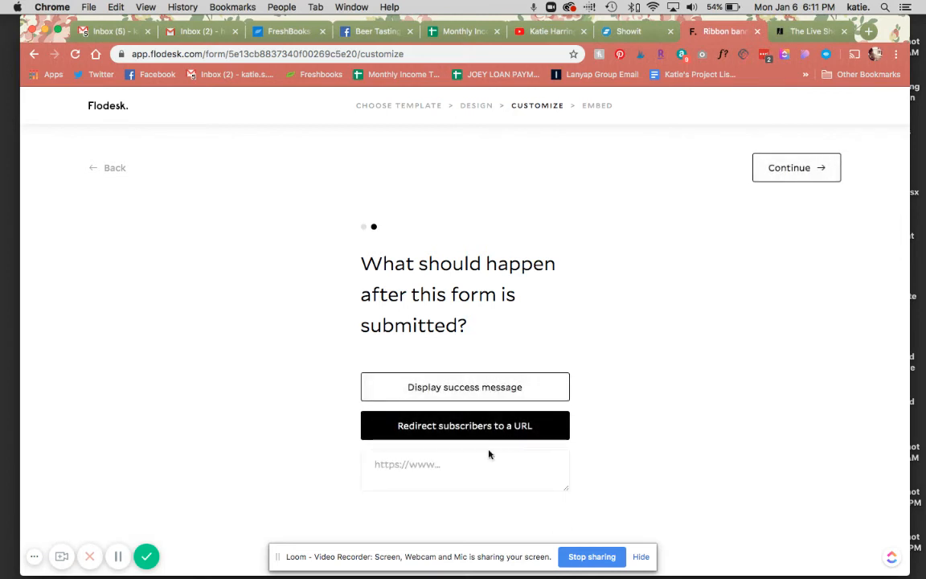
left_click(379, 465)
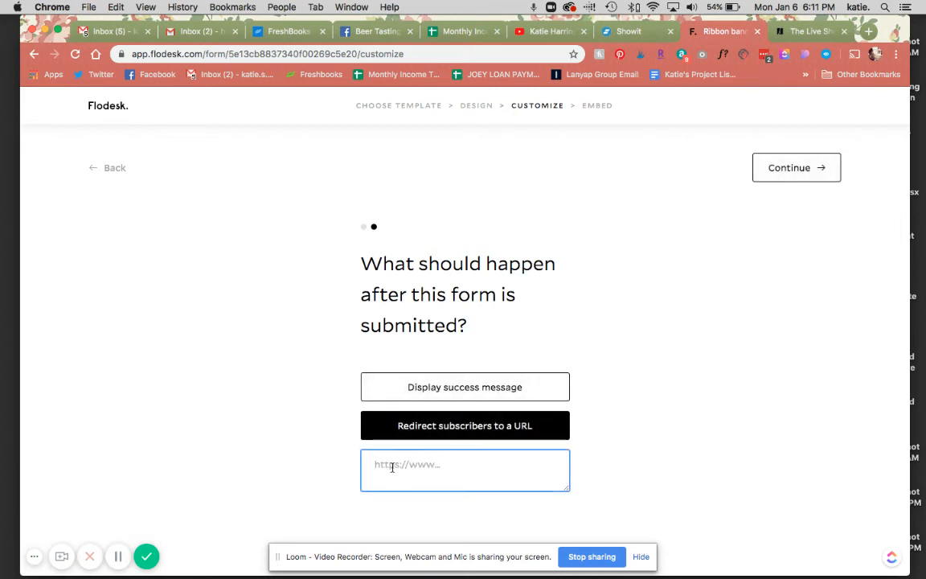
left_click(399, 397)
left_click(802, 173)
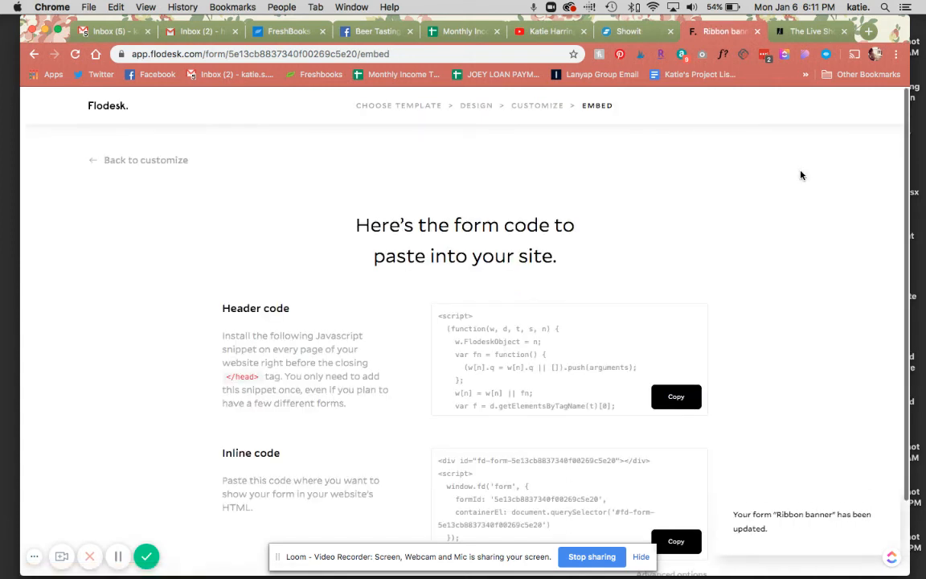
scroll(843, 267, "down", 3)
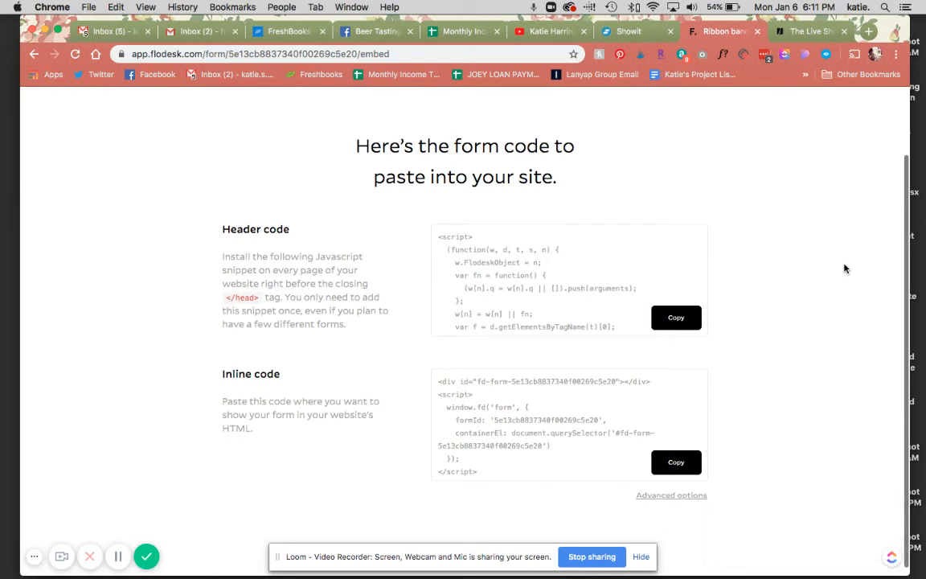
Switch to Showit, add a blank page to the site, and enlarge its canvas to about 527 px high.
left_click(627, 31)
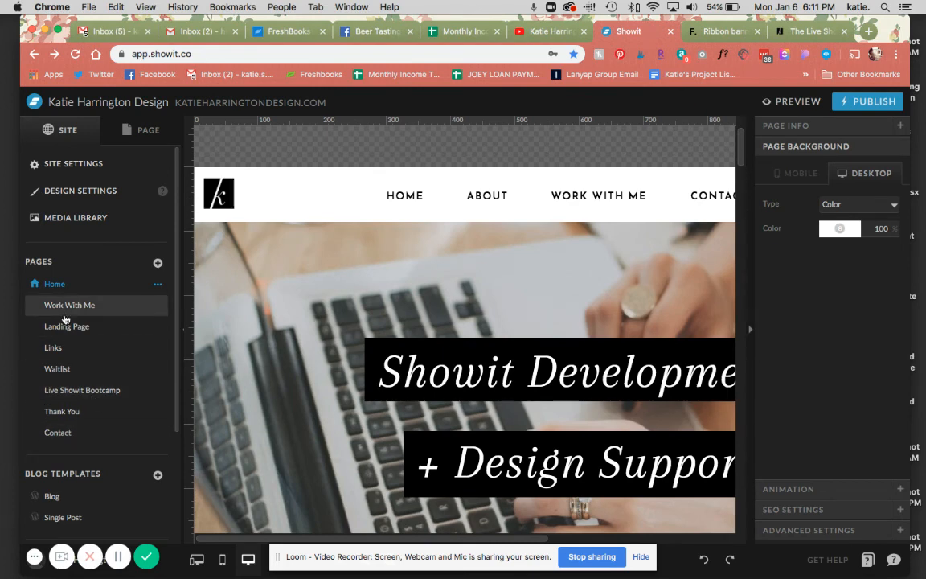
left_click(158, 263)
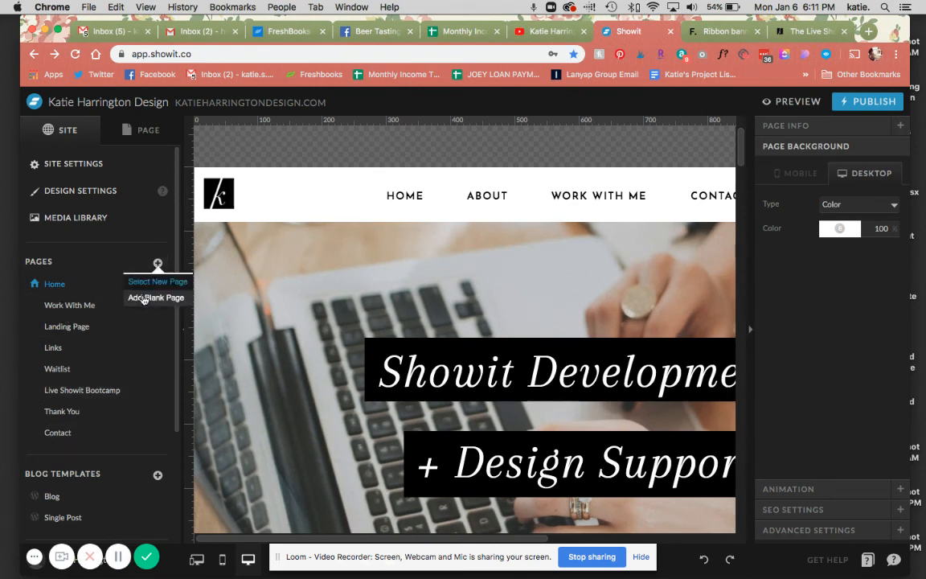
mouse_move(162, 268)
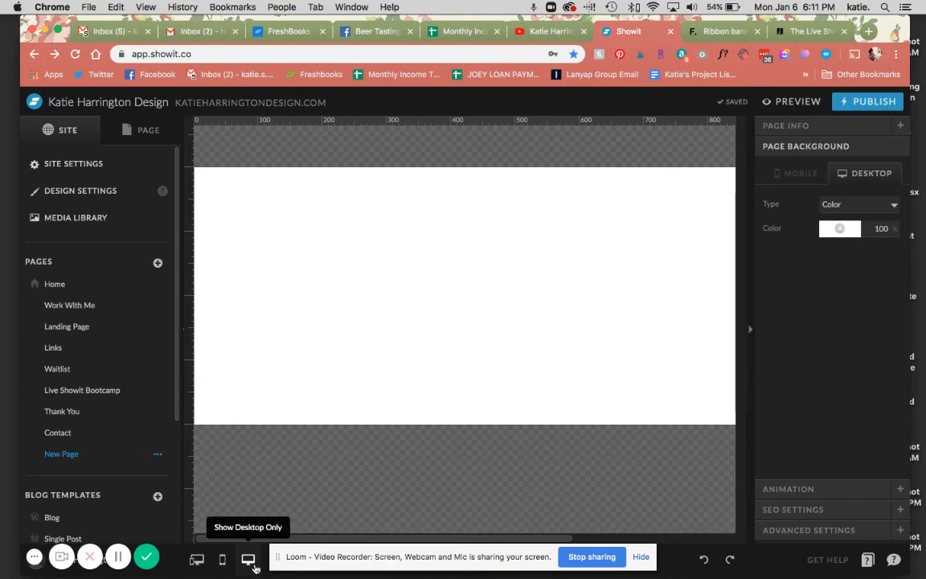
left_click(238, 413)
left_click_drag(188, 424, 188, 505)
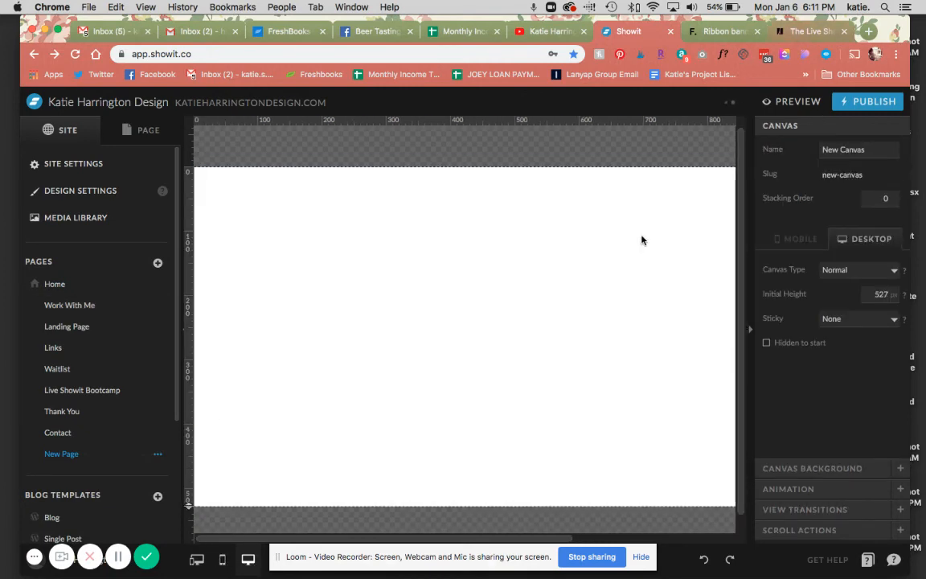
Add an embed code element to the new page's canvas.
left_click(640, 556)
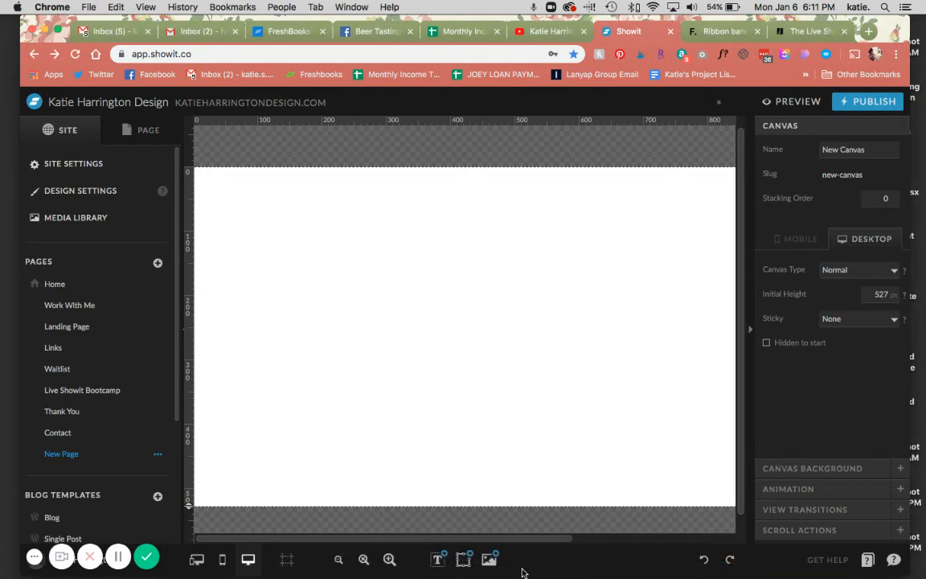
left_click(463, 559)
left_click(463, 502)
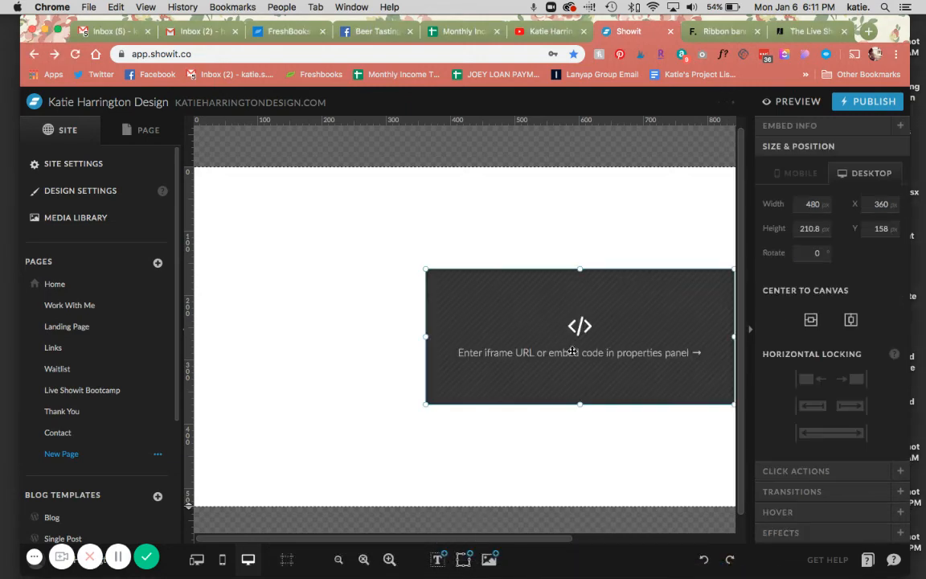
Switch to Flodesk, copy the form's header code, and paste it into the code of the Showit embed element.
left_click(722, 31)
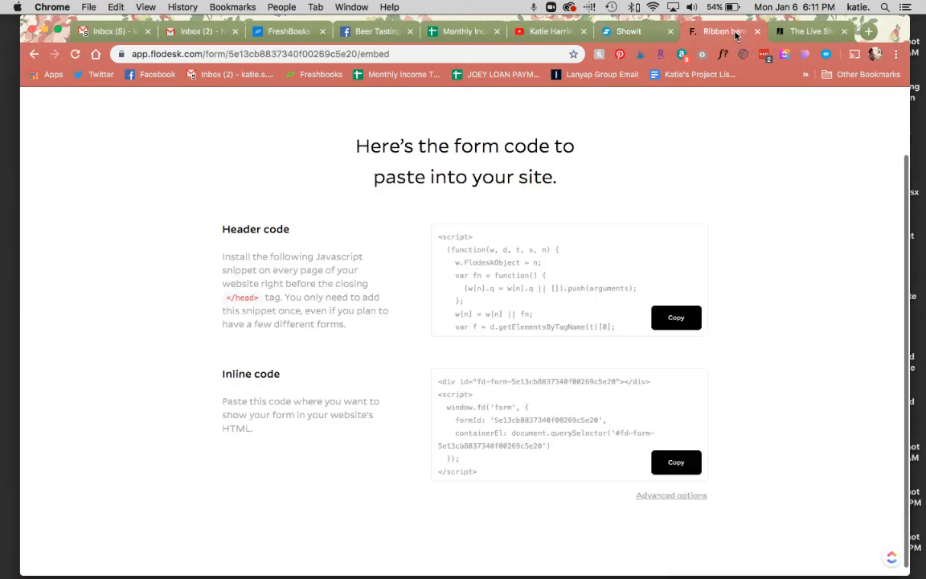
left_click(674, 316)
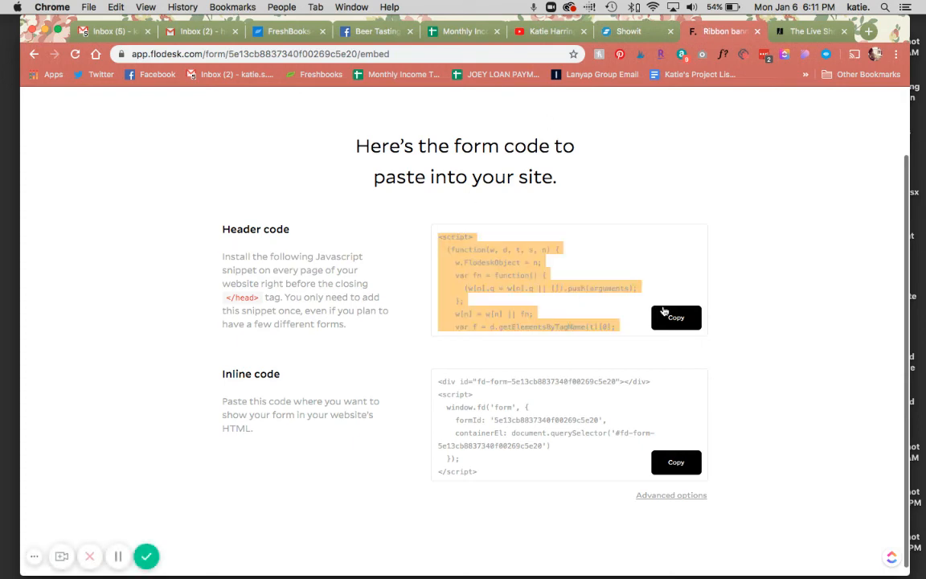
left_click(619, 31)
double_click(434, 279)
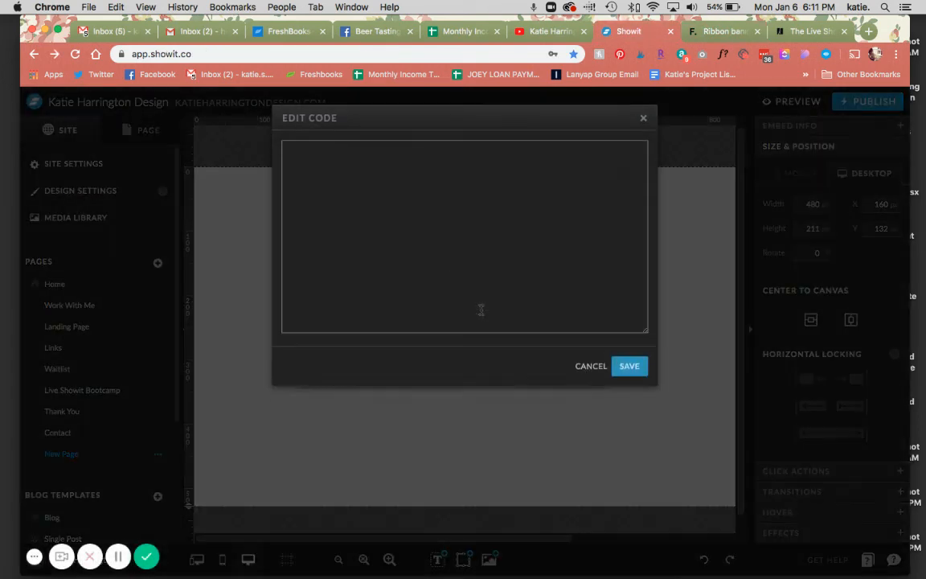
key("super+v")
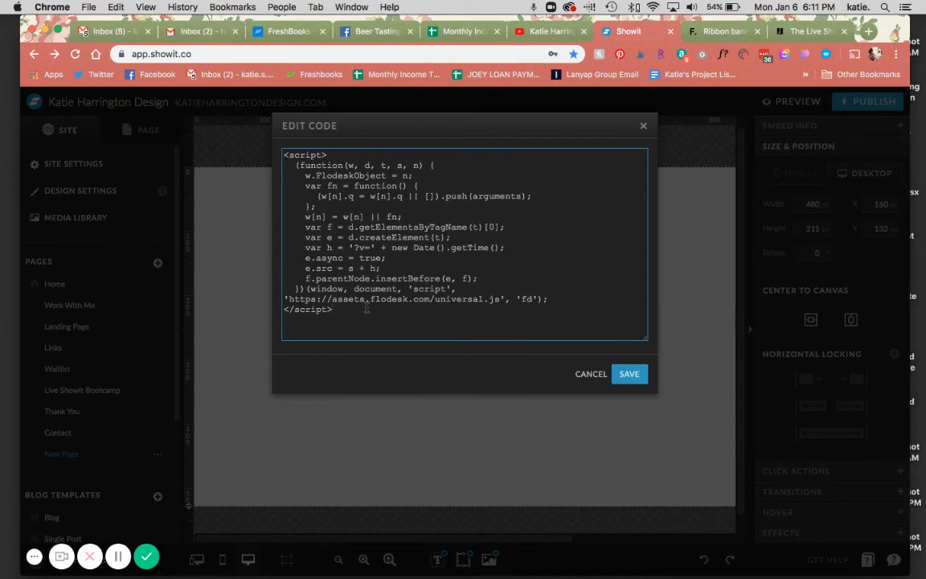
Copy the form's inline code from Flodesk, paste it below the header code in Showit's embed element, and save the code.
left_click(738, 33)
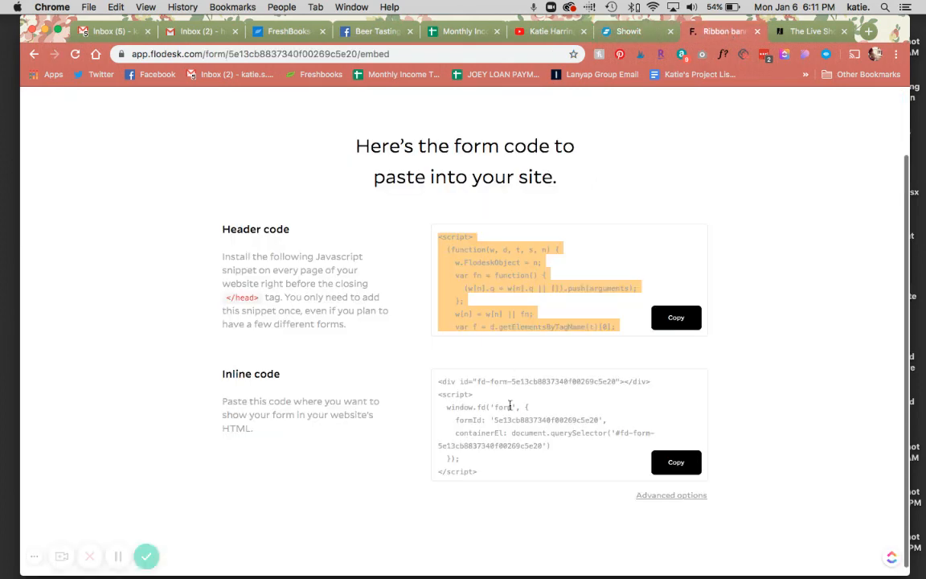
left_click(682, 462)
left_click(629, 31)
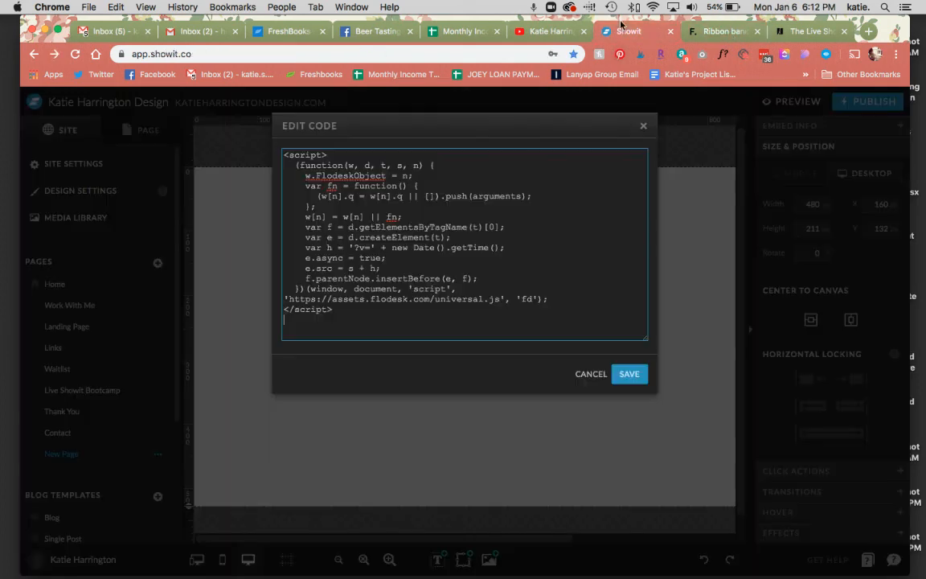
key("super+v")
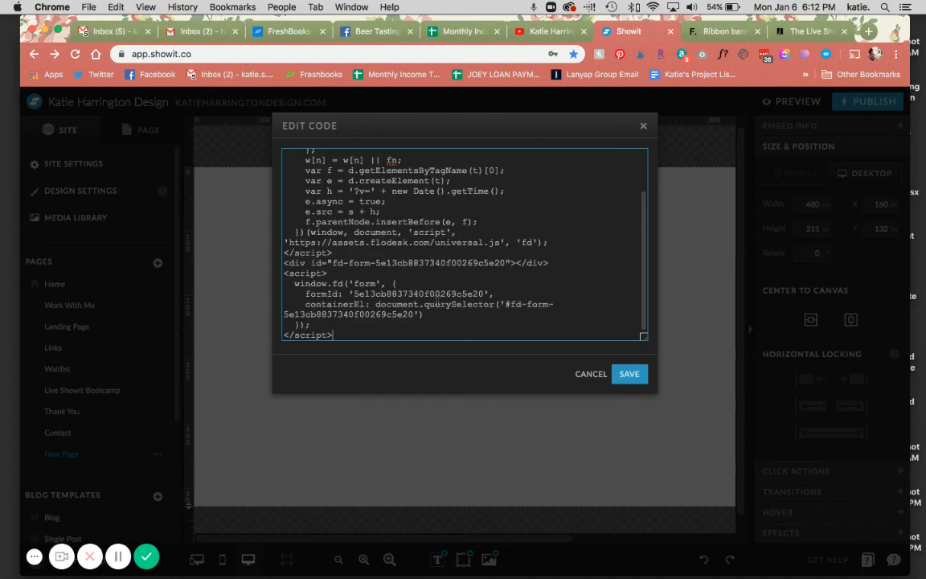
left_click(629, 374)
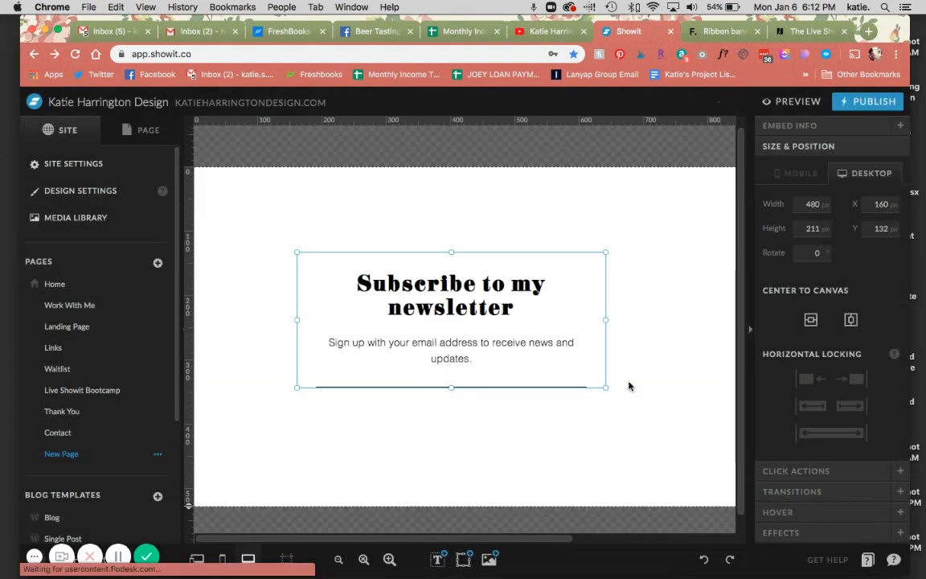
Reposition the embedded form on the desktop canvas and enlarge it to about 1037 by 270 px.
left_click_drag(521, 358, 496, 368)
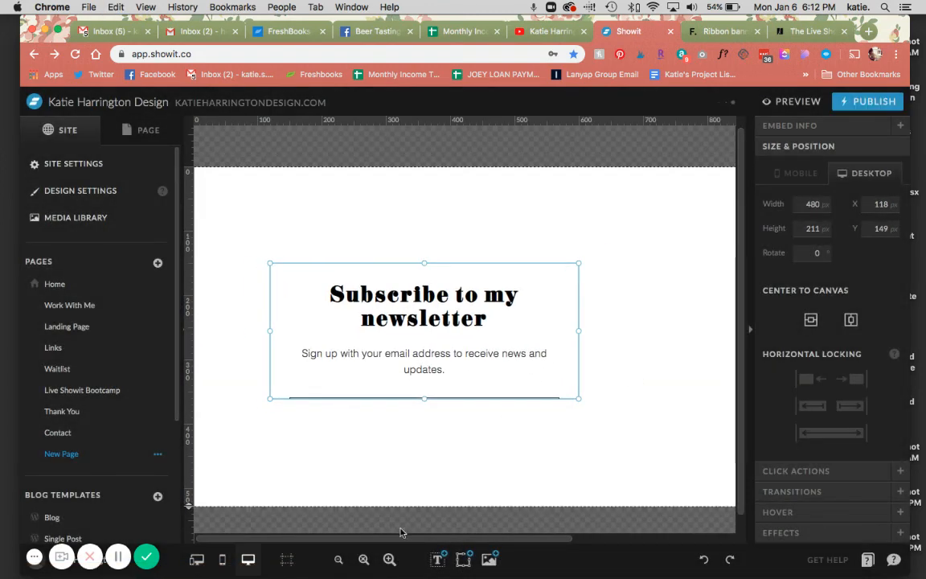
left_click(339, 559)
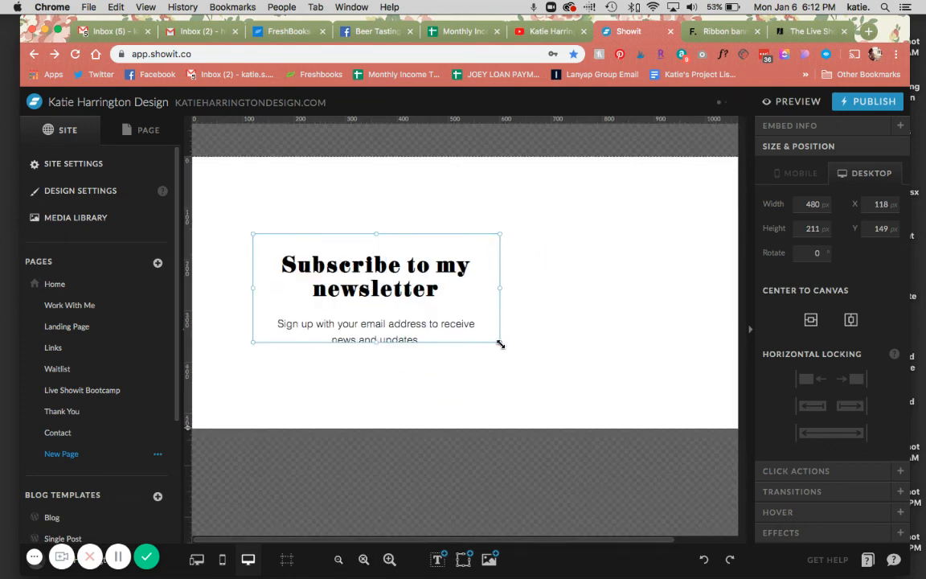
left_click_drag(500, 344, 709, 373)
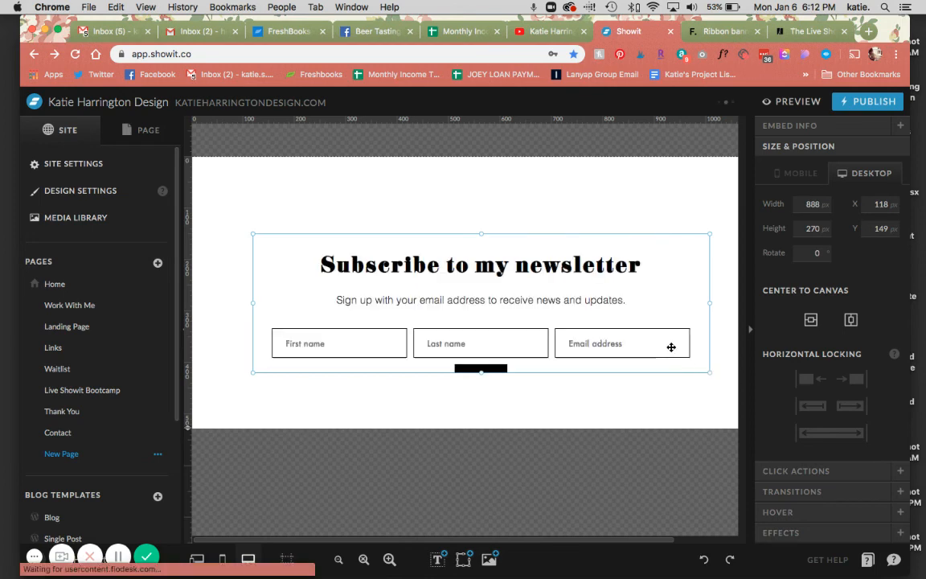
left_click_drag(671, 346, 665, 332)
left_click_drag(710, 301, 738, 299)
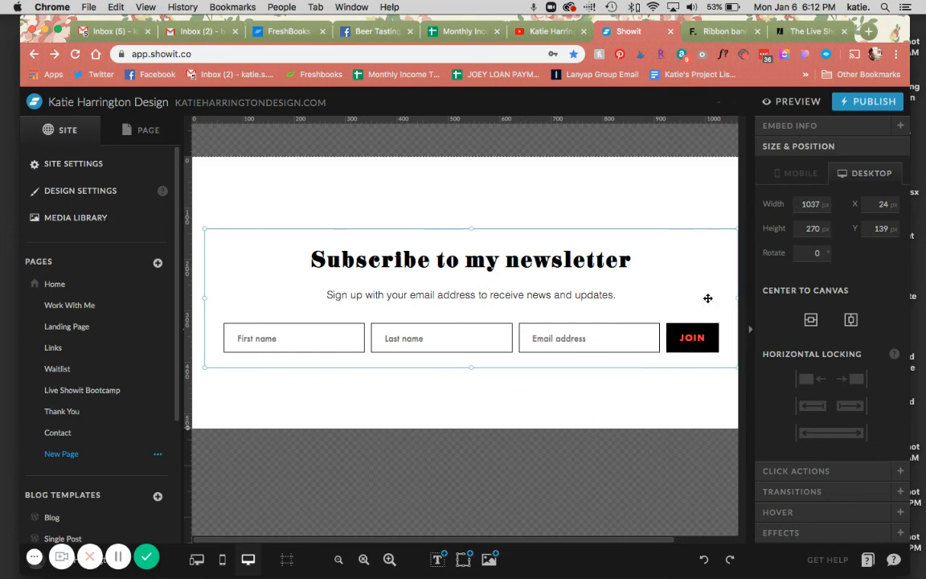
Center the embedded form horizontally on the desktop canvas.
left_click(339, 559)
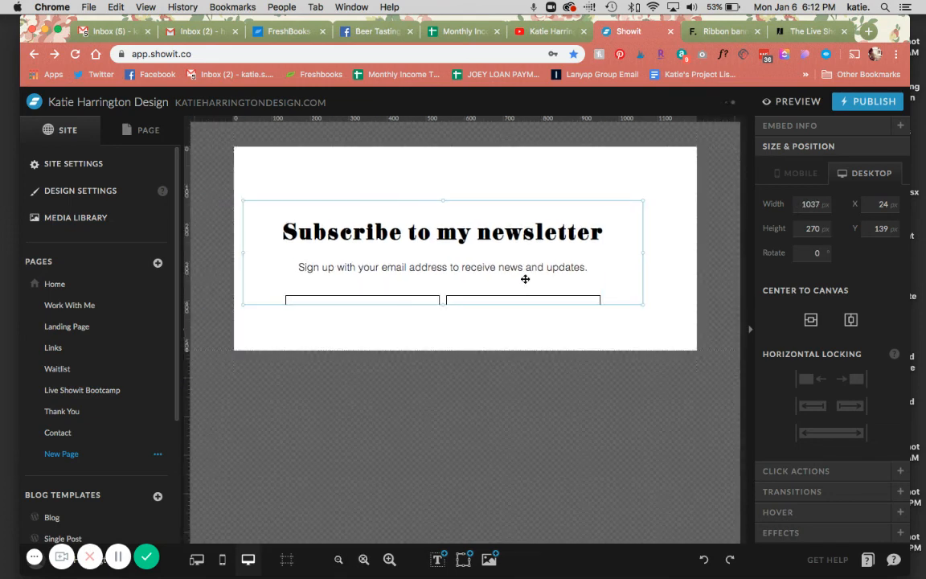
left_click(390, 560)
left_click(389, 560)
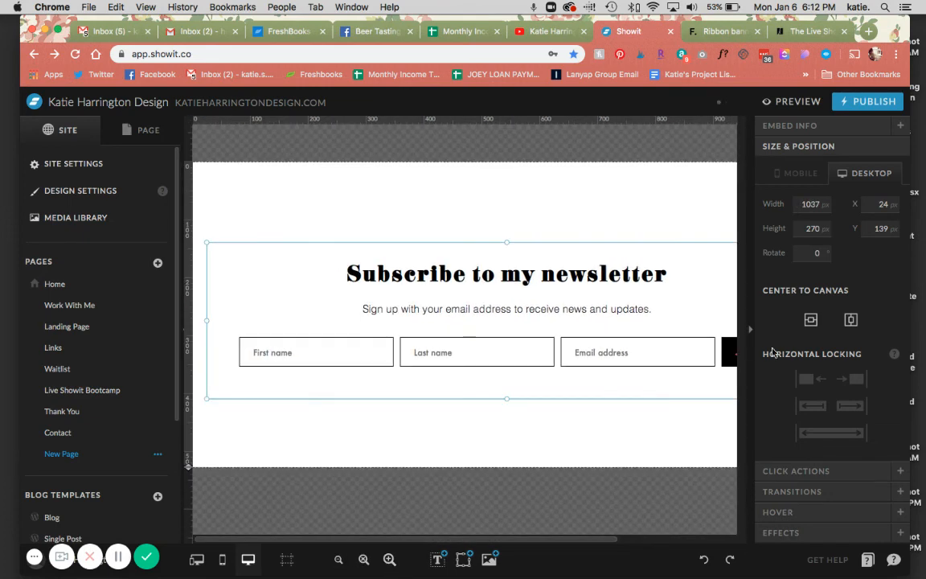
left_click(850, 321)
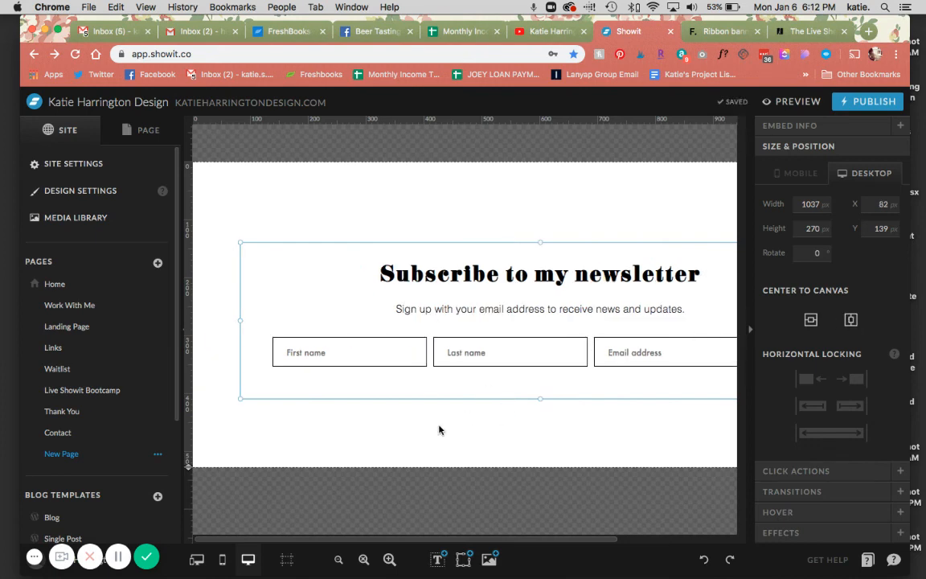
Show the mobile and desktop layouts side by side and enlarge the mobile canvas to about 475 px high.
left_click(196, 560)
left_click(309, 261)
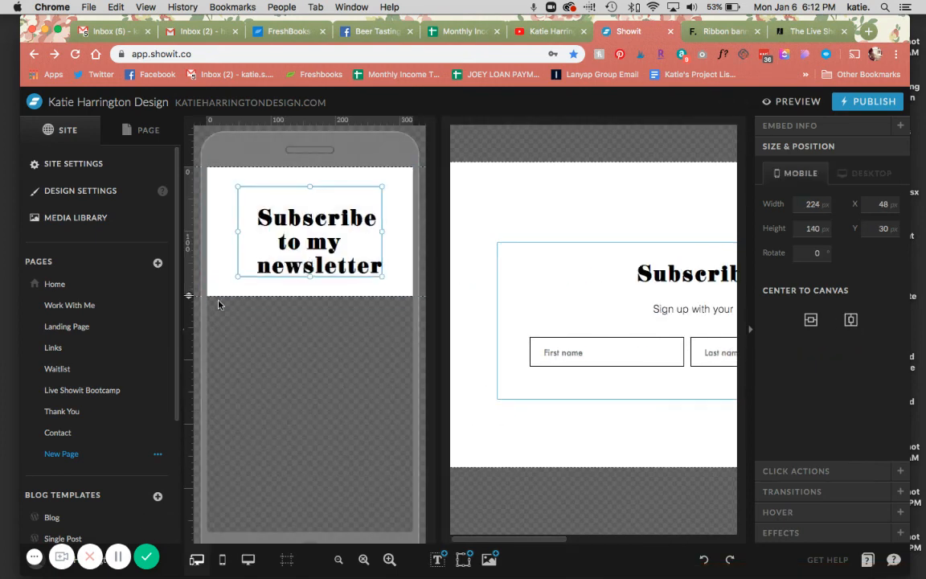
left_click_drag(189, 296, 189, 473)
Enlarge the embedded form on the mobile canvas to about 324 by 442 px and shift it slightly up.
left_click(346, 322)
left_click(378, 241)
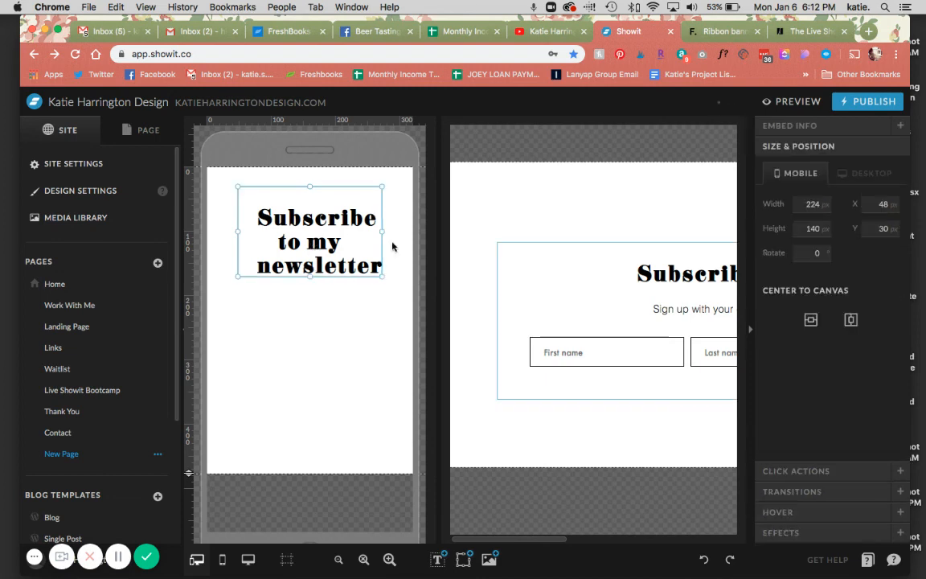
left_click_drag(383, 232, 451, 251)
left_click_drag(341, 260, 308, 465)
left_click_drag(380, 383, 380, 374)
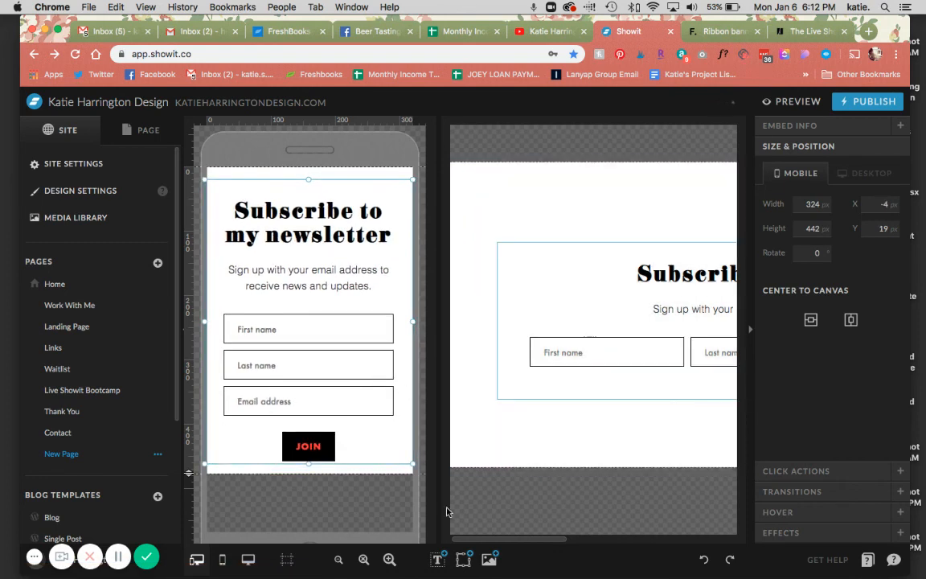
Return to the desktop-only layout and open the new page's site preview in a separate browser tab.
left_click(248, 559)
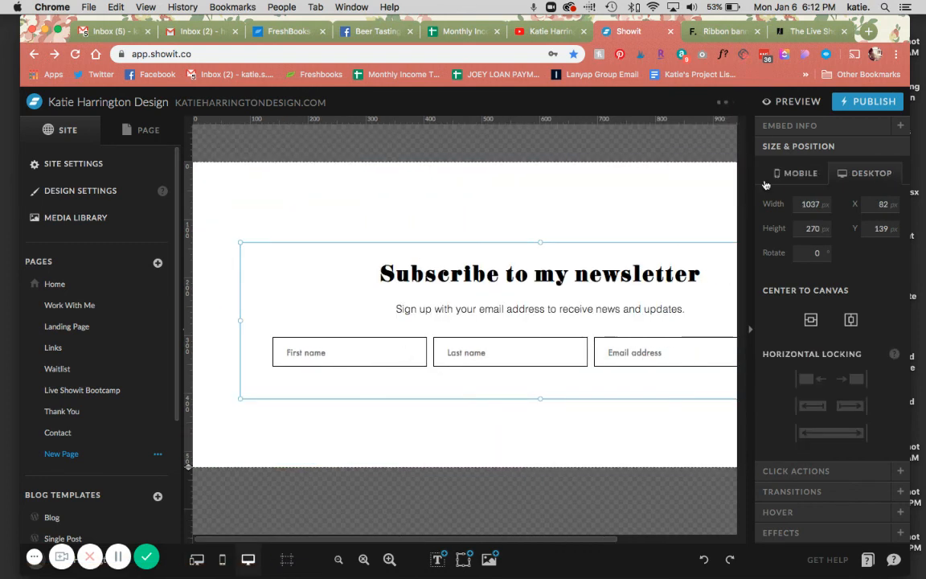
left_click(792, 101)
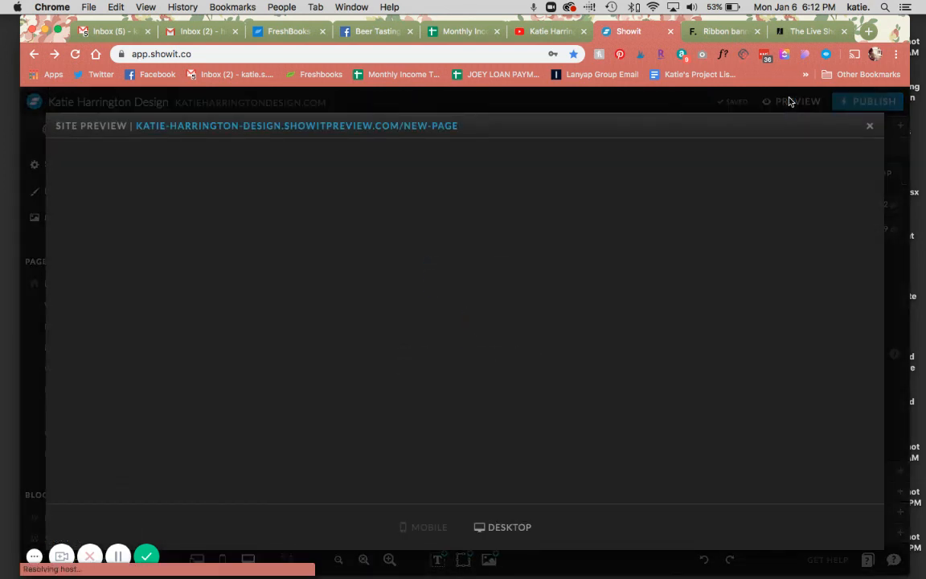
left_click(453, 125)
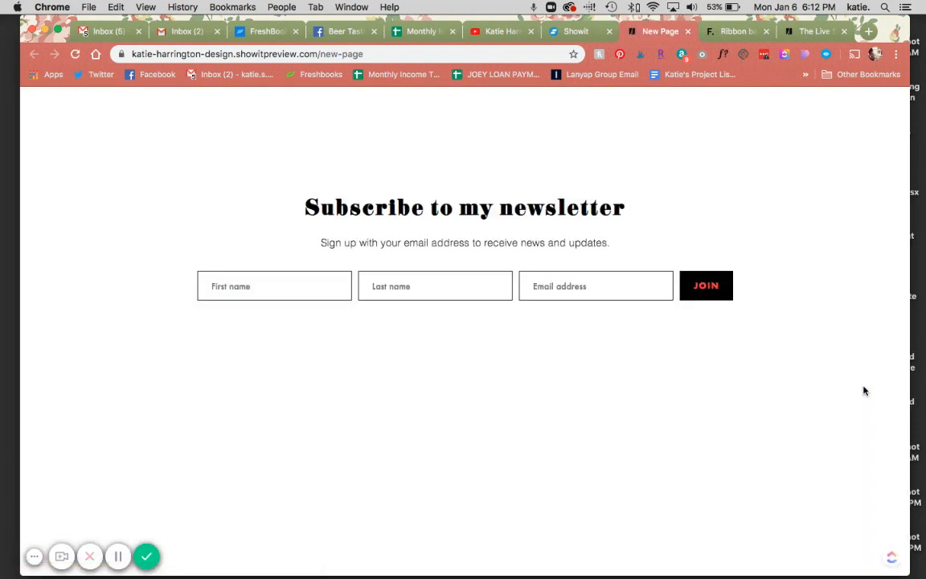
Check that the first name, last name and email address fields of the previewed form accept input, leaving them empty.
left_click(312, 291)
left_click(444, 283)
left_click(562, 279)
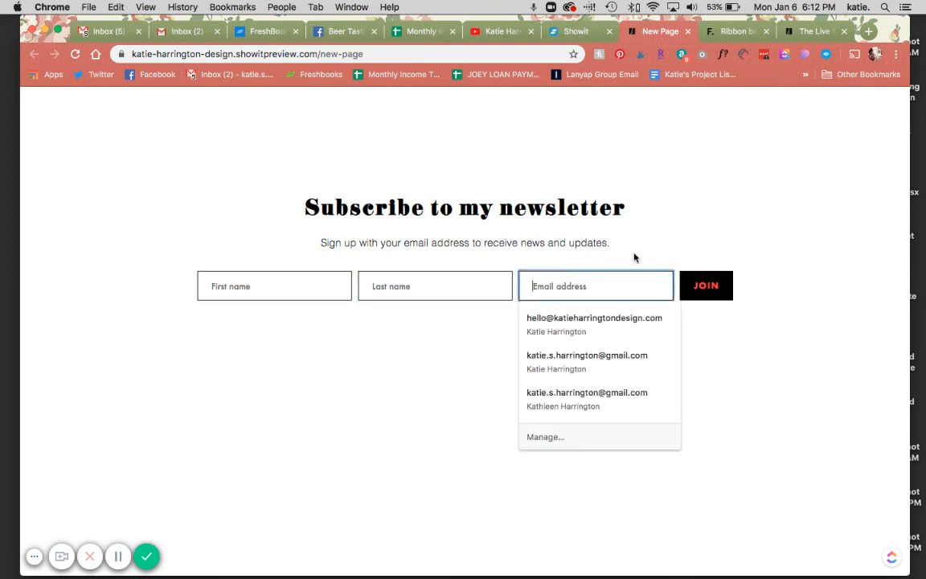
left_click(681, 238)
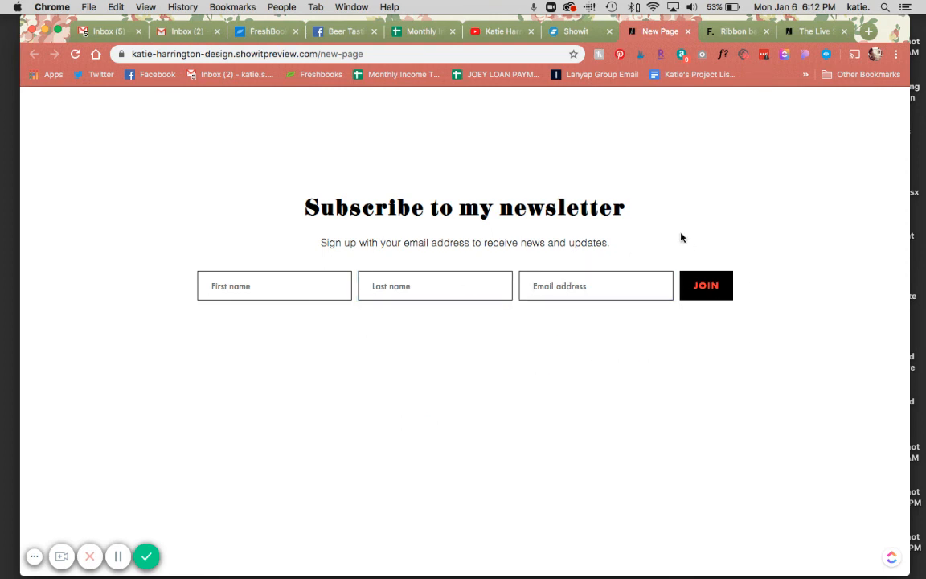